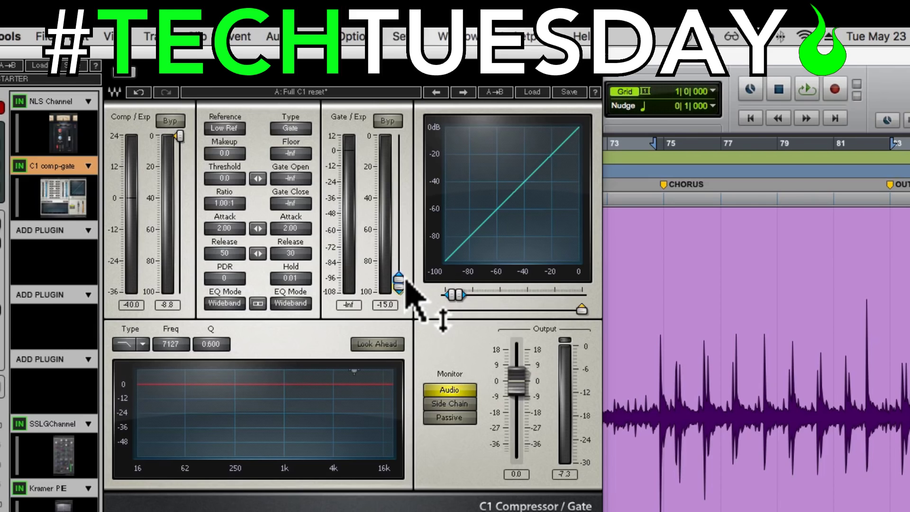
# Step: Try raising the gate's open and close thresholds together to about -23.3, and return both to -Inf
pyautogui.moveTo(400, 283)
pyautogui.mouseDown()
pyautogui.moveTo(400, 157)
pyautogui.moveTo(400, 281)
pyautogui.mouseUp()
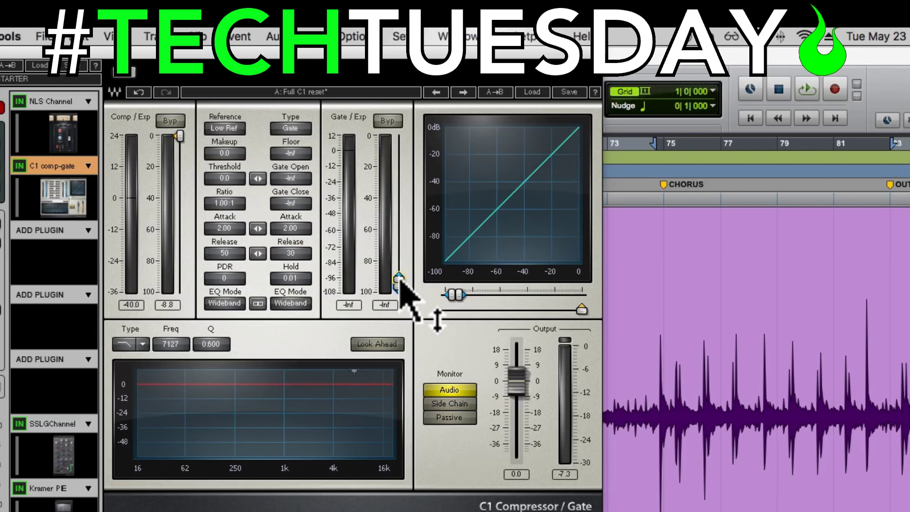
pyautogui.moveTo(400, 281); pyautogui.dragTo(432, 224)
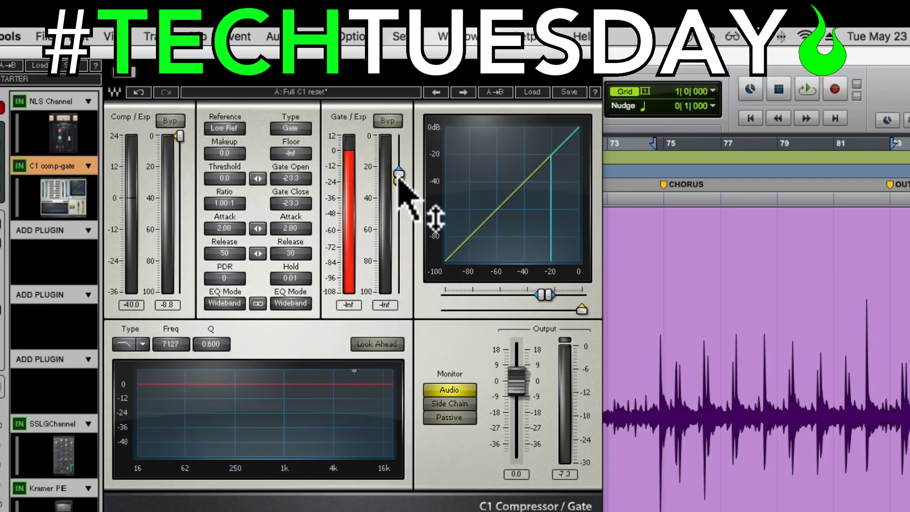
pyautogui.moveTo(399, 179); pyautogui.dragTo(399, 280)
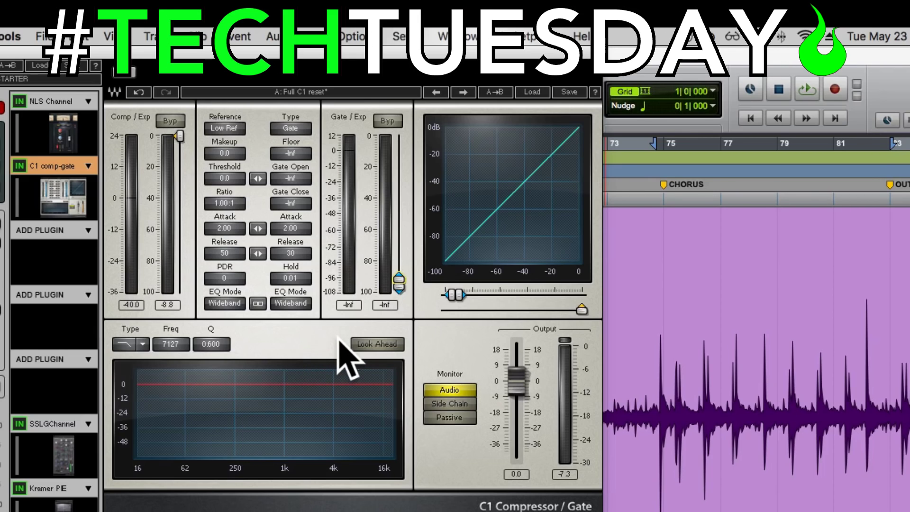
# Step: Listen to the track with the gate thresholds at -Inf, and place the playback cursor just before the CHORUS marker
pyautogui.press('space')
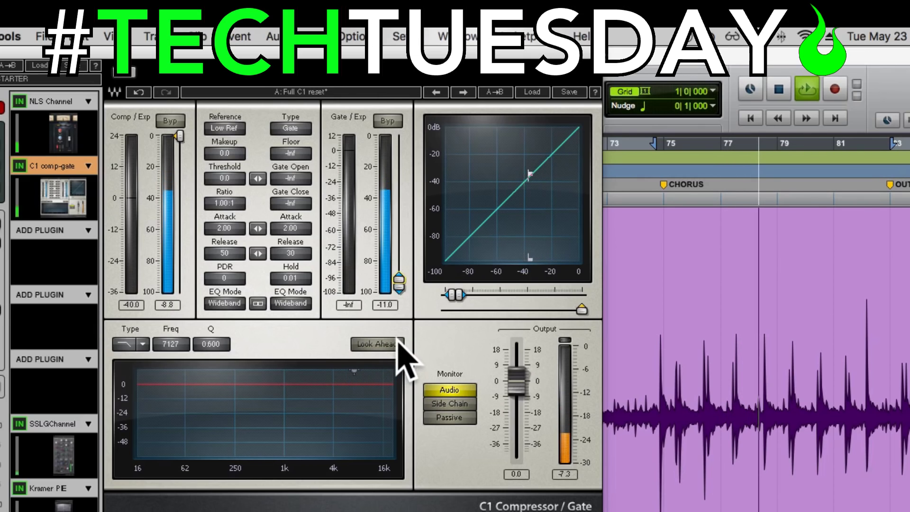
pyautogui.press('space')
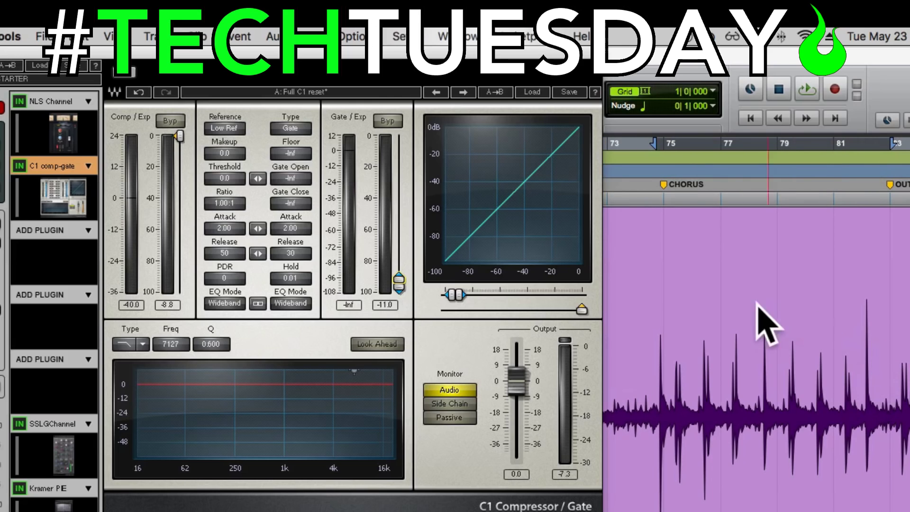
pyautogui.click(667, 362)
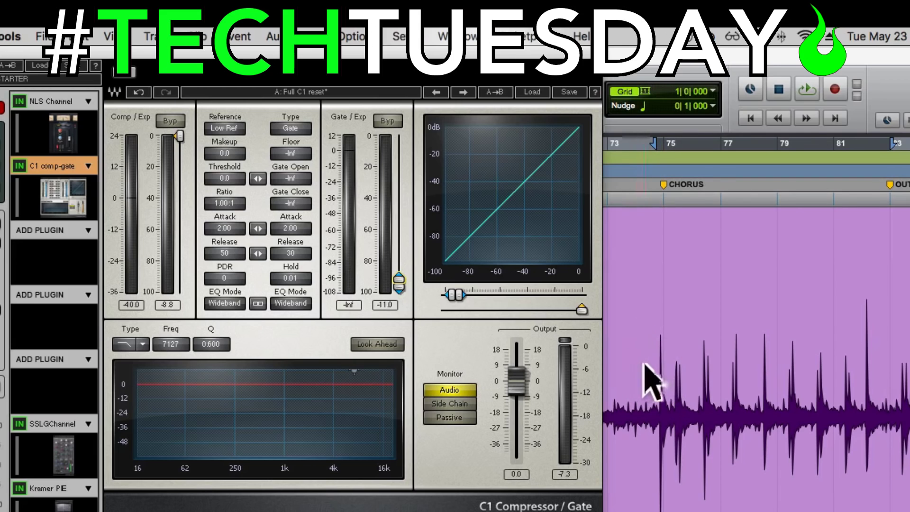
pyautogui.click(641, 363)
pyautogui.click(664, 348)
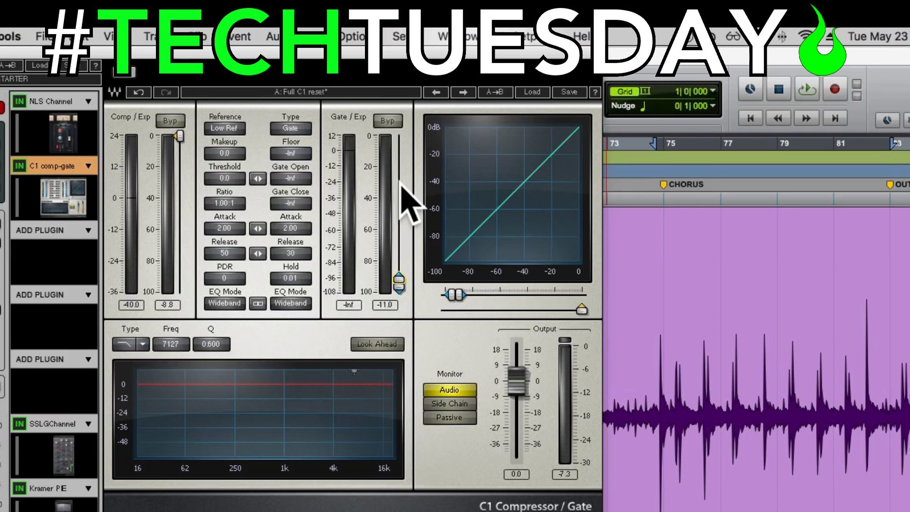
# Step: Adjust the gate's open and close thresholds together to -27.8 while the chorus plays
pyautogui.press('space')
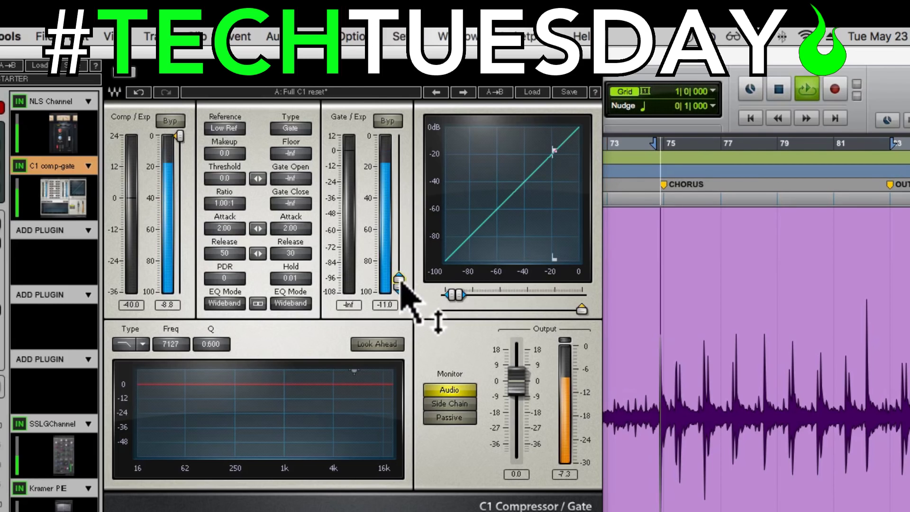
pyautogui.moveTo(398, 282); pyautogui.dragTo(399, 144)
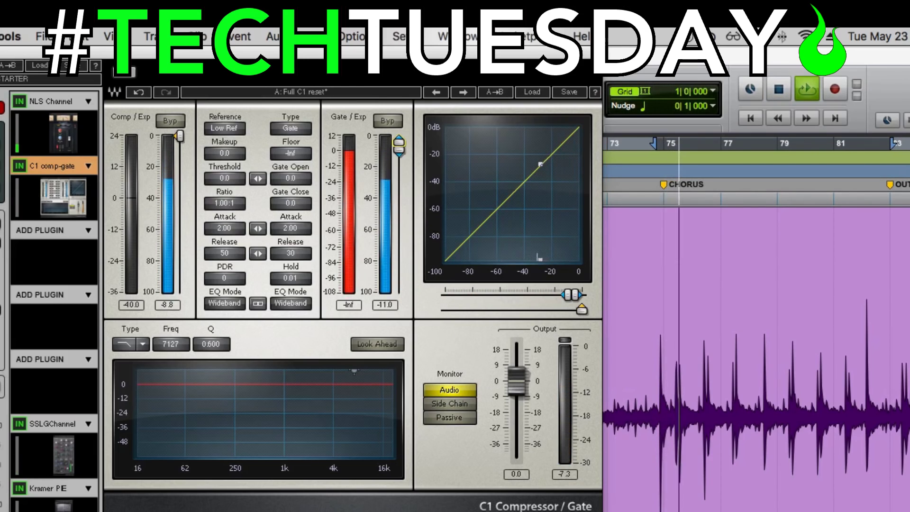
pyautogui.moveTo(399, 143); pyautogui.dragTo(399, 180)
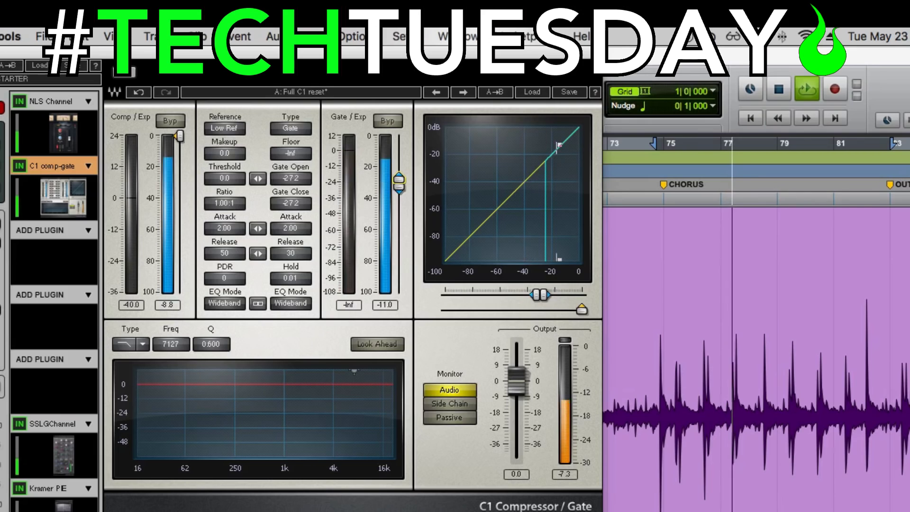
pyautogui.moveTo(400, 180); pyautogui.dragTo(399, 189)
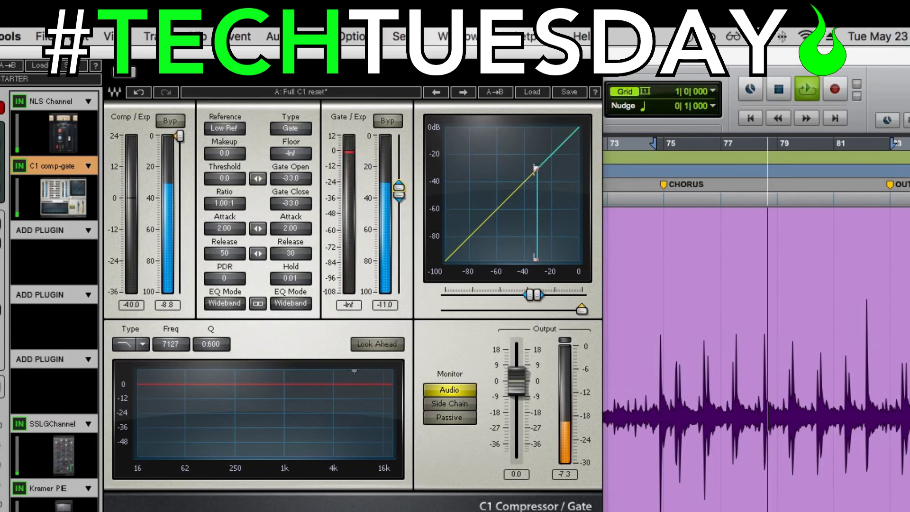
pyautogui.moveTo(399, 186); pyautogui.dragTo(400, 180)
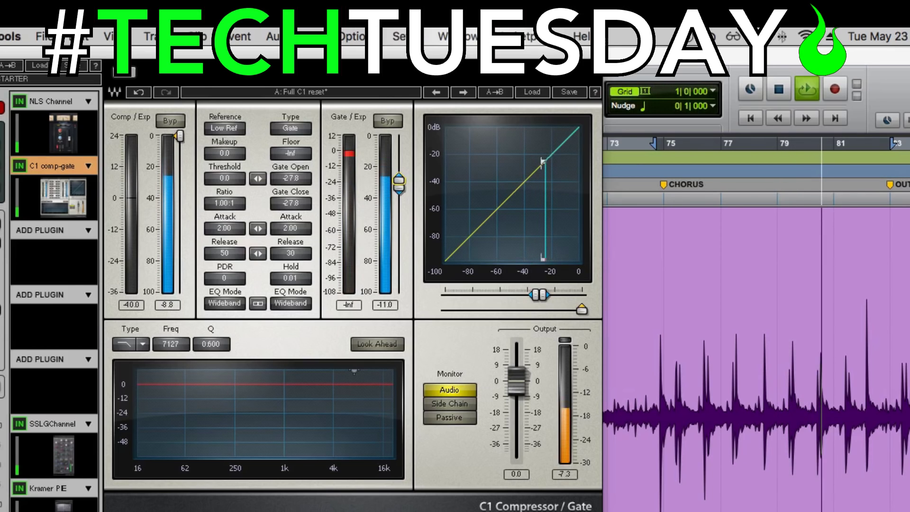
pyautogui.press('space')
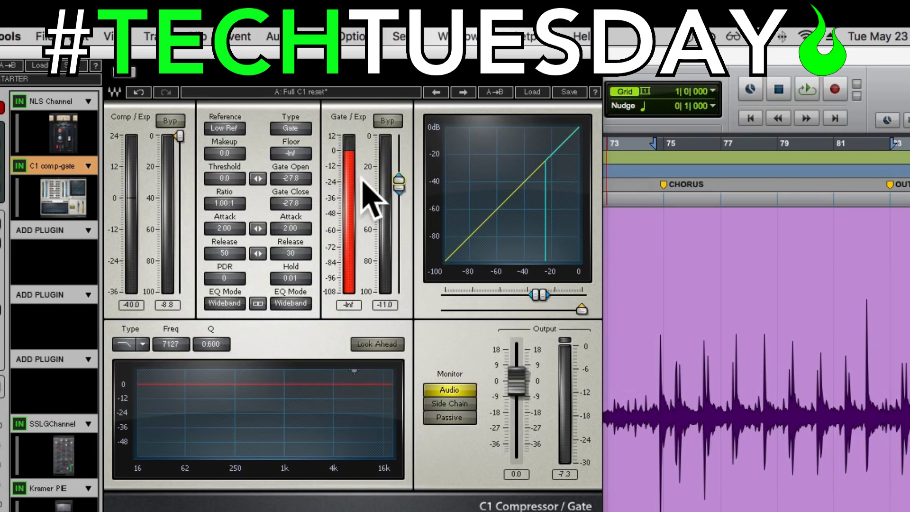
# Step: Set the gate's attack to 0.50 and raise the open and close thresholds to -24.6 during playback
pyautogui.click(294, 229)
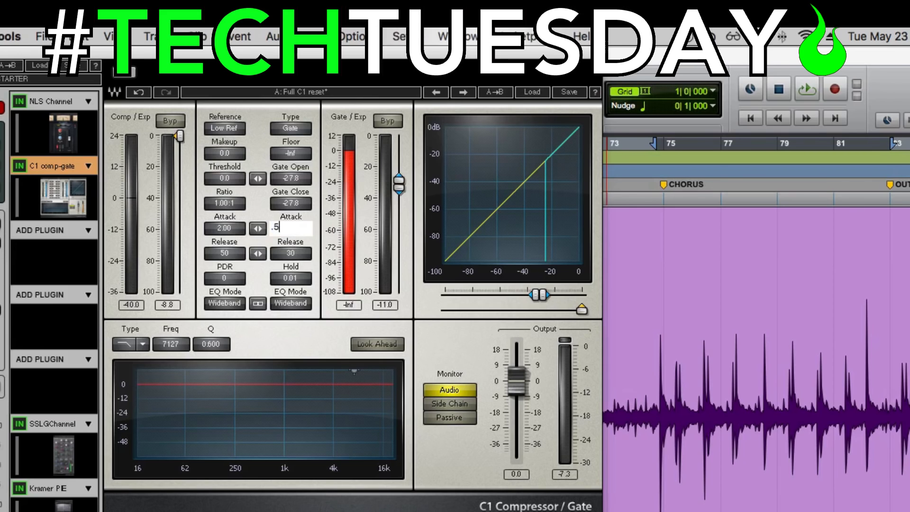
pyautogui.press('space')
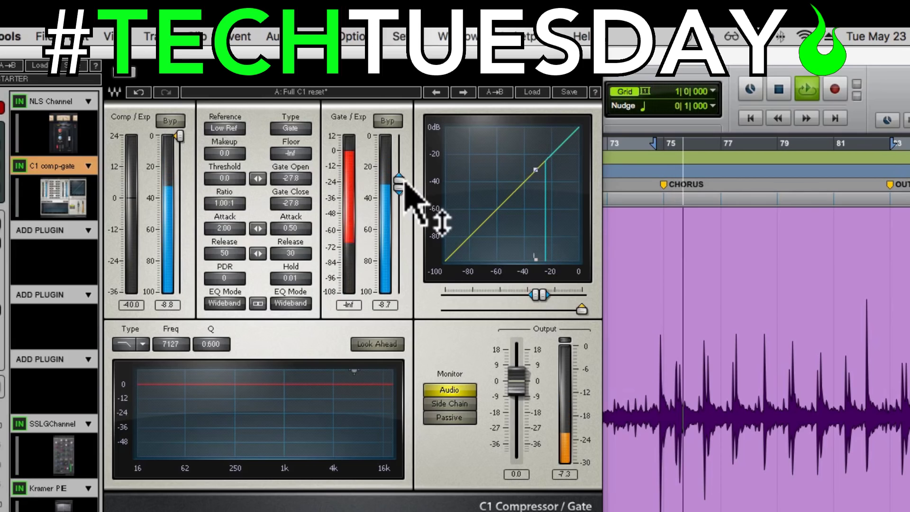
pyautogui.moveTo(402, 181); pyautogui.dragTo(405, 174)
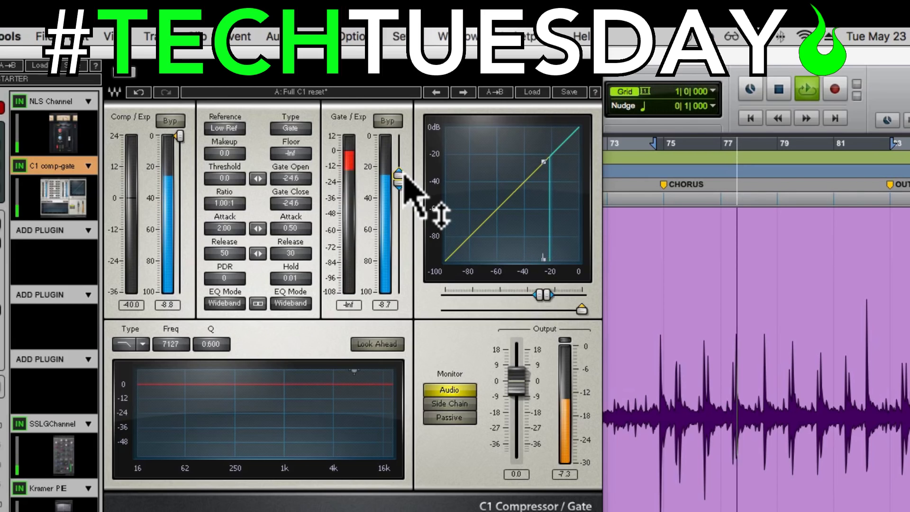
pyautogui.press('space')
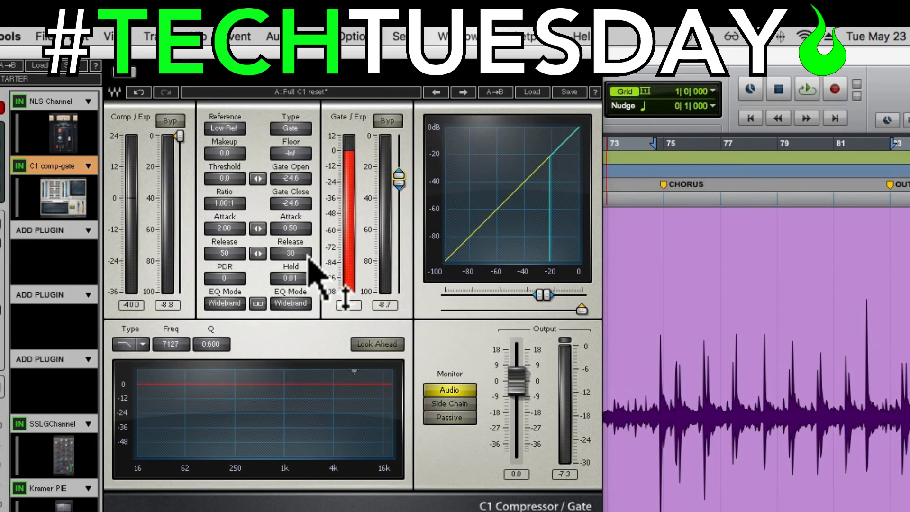
# Step: Set the gate's release to 150 and listen to the chorus with the slower release
pyautogui.scroll(5, 291, 254)
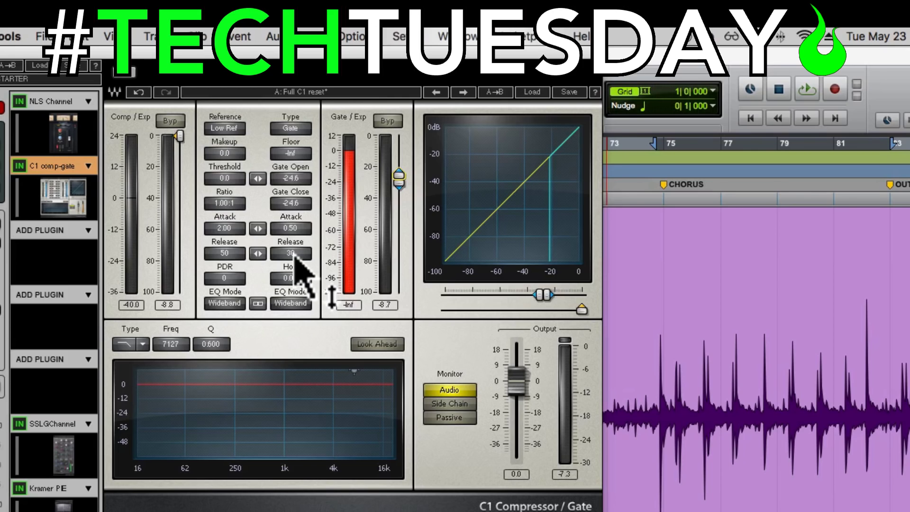
pyautogui.click(294, 254)
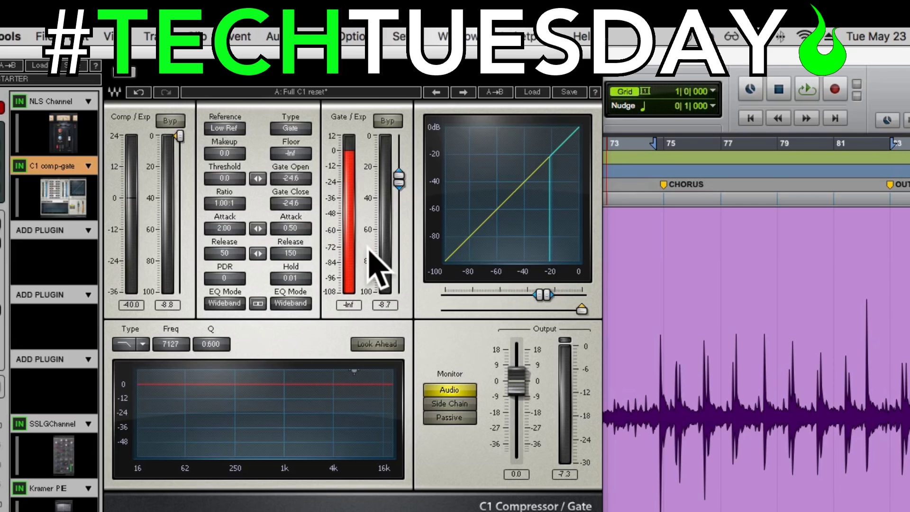
pyautogui.press('space')
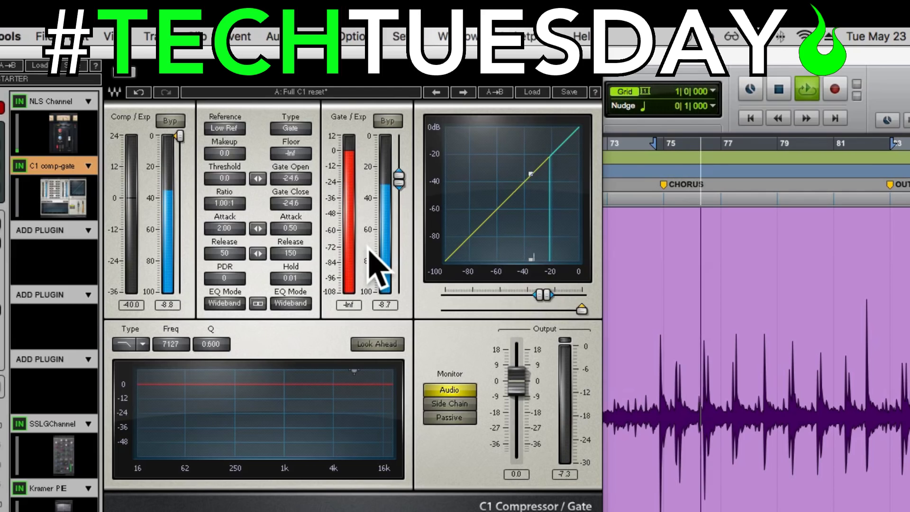
pyautogui.press('space')
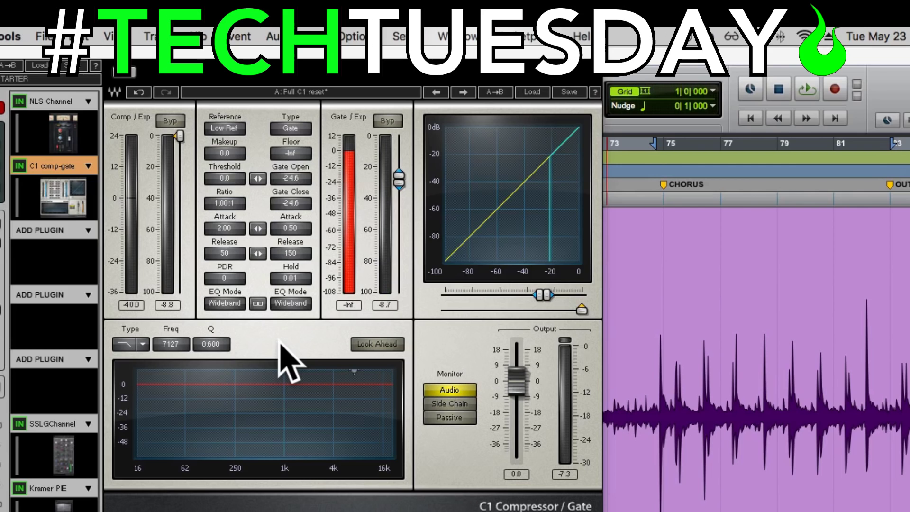
pyautogui.press('space')
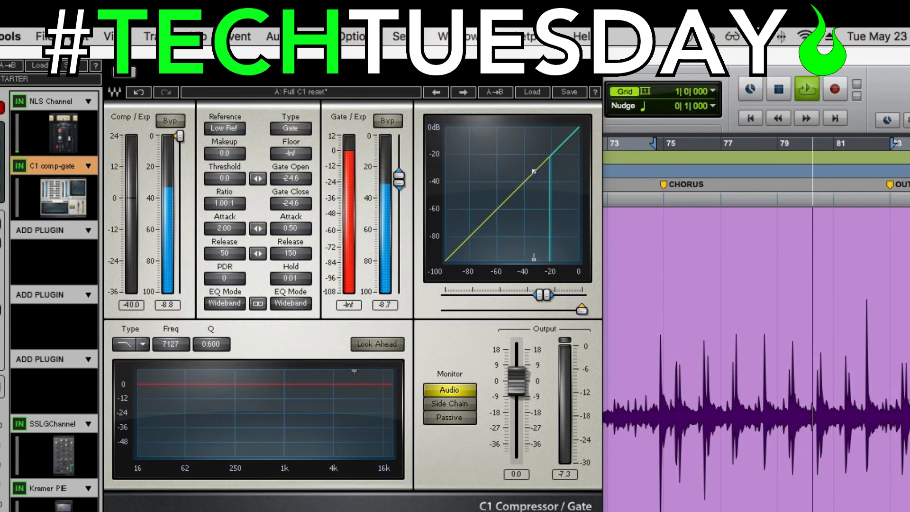
pyautogui.press('space')
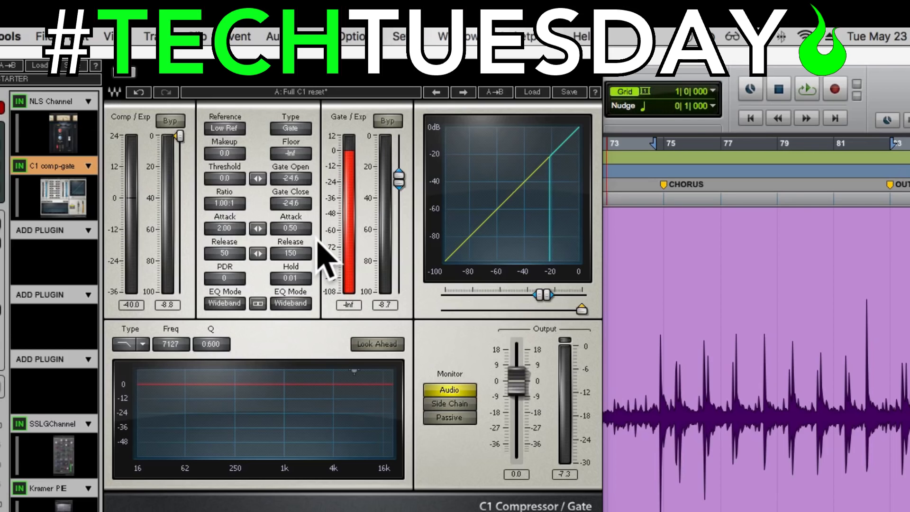
# Step: Set the gate's release to 30 and play the chorus briefly to hear the shorter release
pyautogui.click(291, 254)
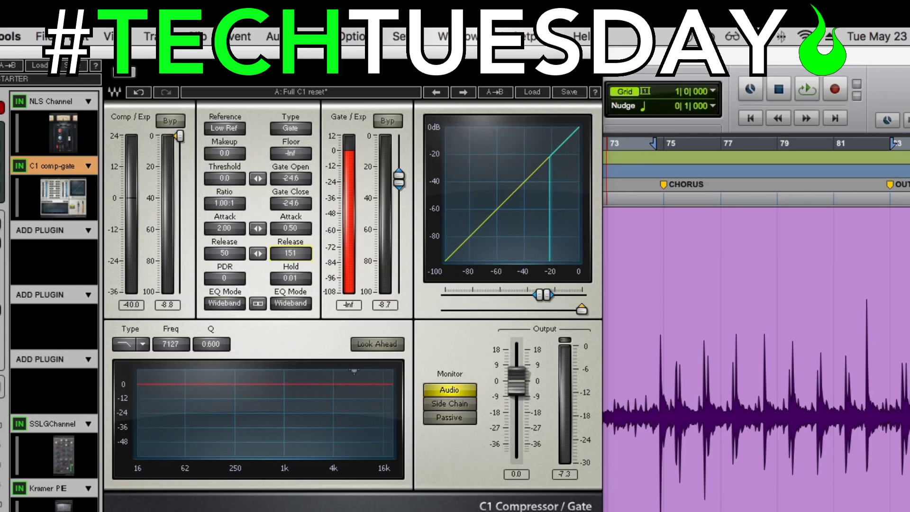
pyautogui.click(289, 252)
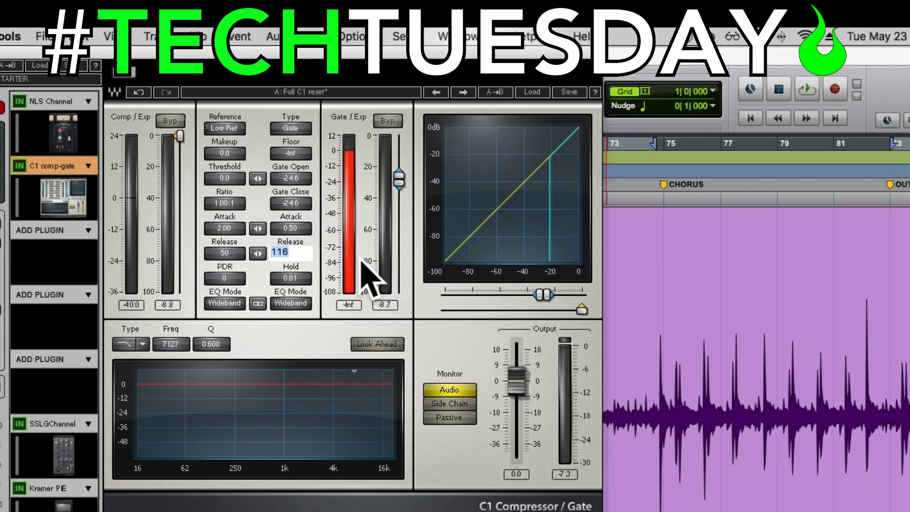
pyautogui.write('30')
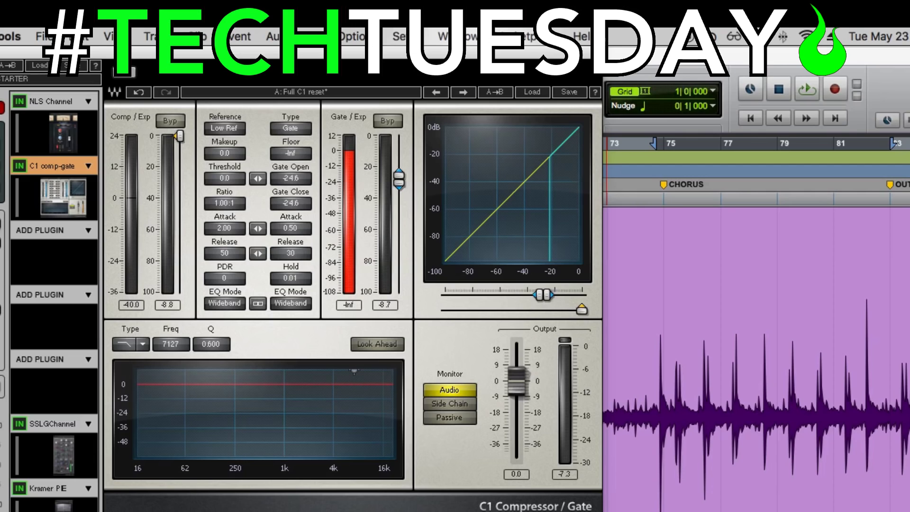
pyautogui.press('space')
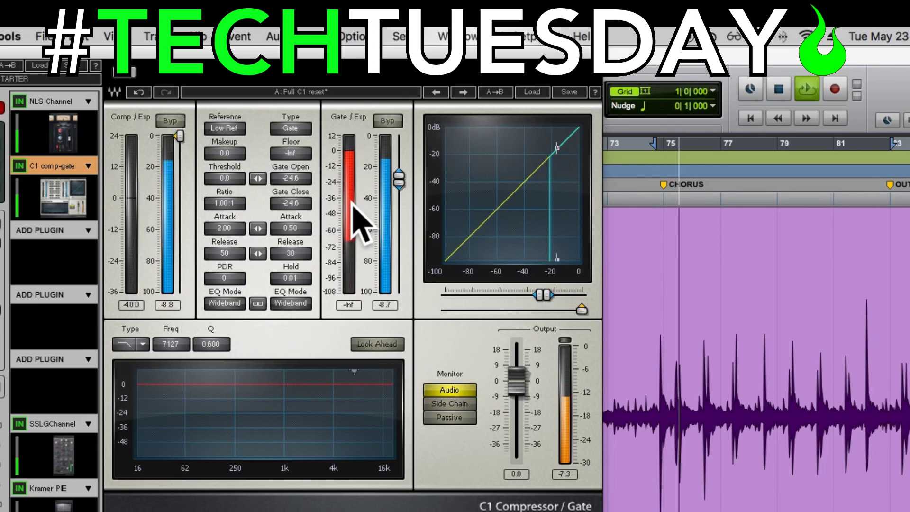
pyautogui.press('space')
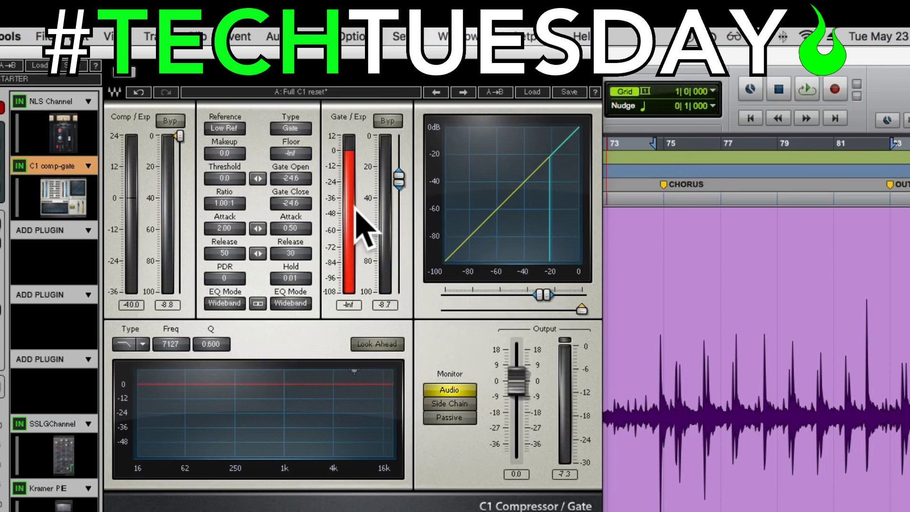
# Step: Set the gate's release to 1 and play the chorus to hear the fastest closing
pyautogui.click(297, 253)
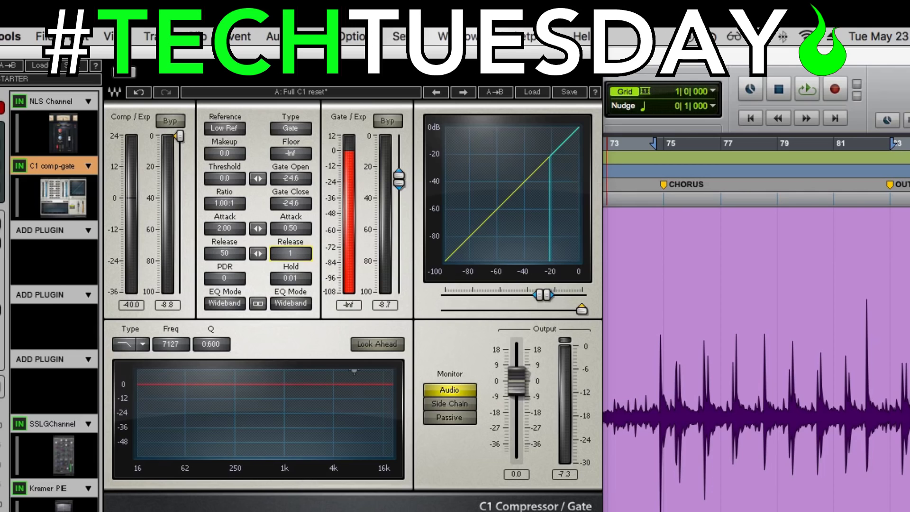
pyautogui.write('1')
pyautogui.press('Return')
pyautogui.press('space')
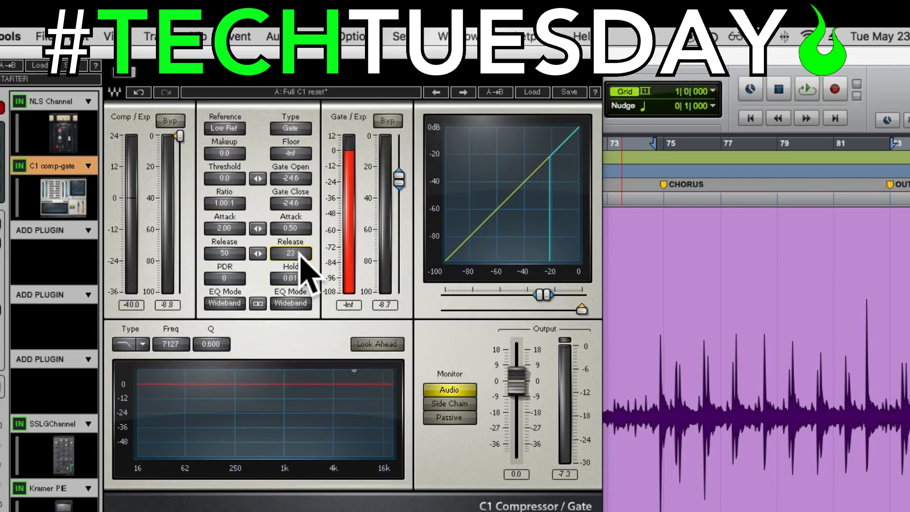
# Step: Raise the gate's release gradually to 30 while the chorus plays, and stop playback
pyautogui.press('space')
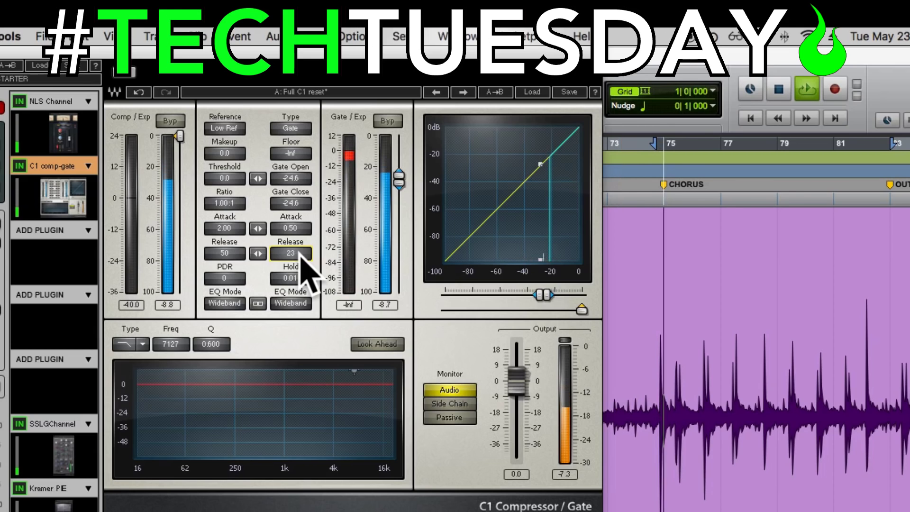
pyautogui.scroll(1, 300, 251)
pyautogui.scroll(4, 301, 251)
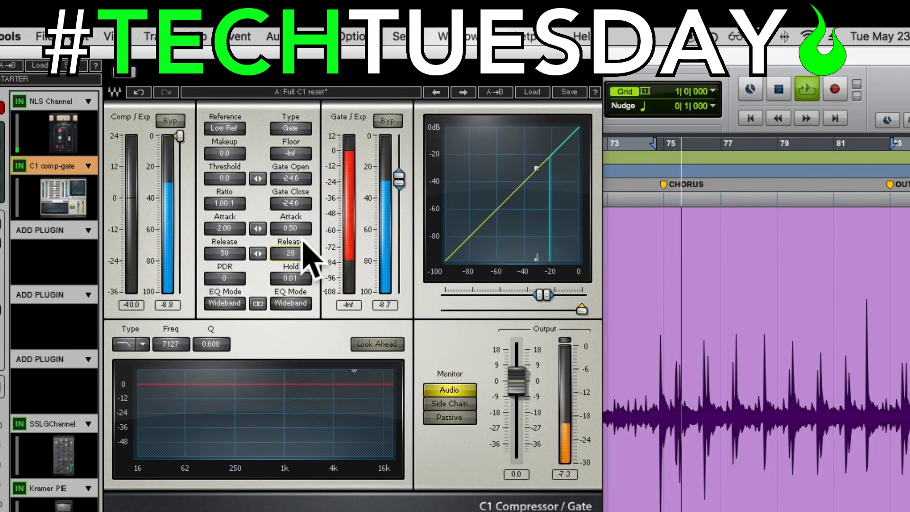
pyautogui.scroll(2, 302, 251)
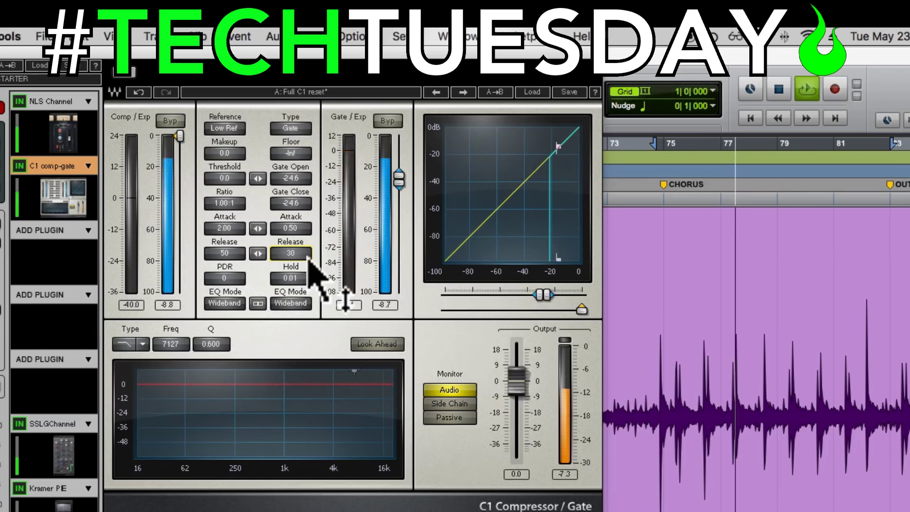
pyautogui.press('space')
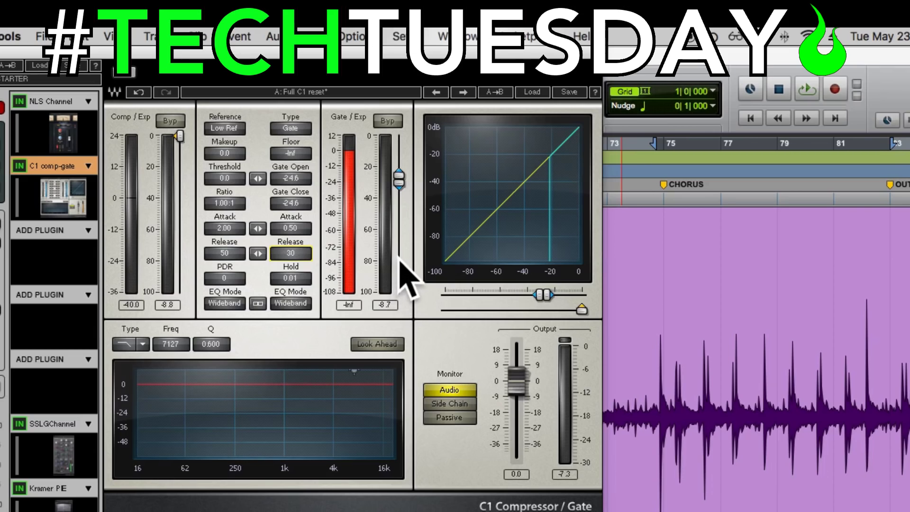
# Step: Set the gate's release to 150
pyautogui.click(291, 253)
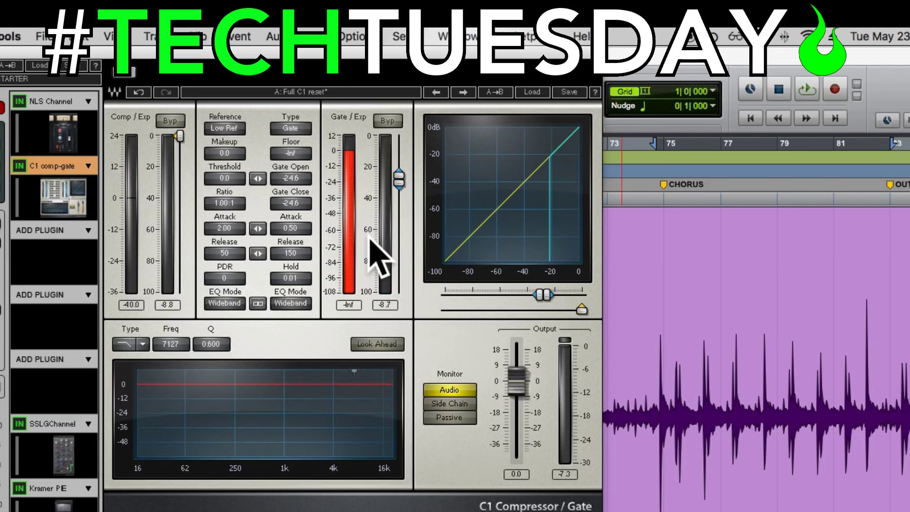
# Step: Bypass the first C1 gate and duplicate it into the empty slot below, giving the copy a release of 150
pyautogui.click(20, 166)
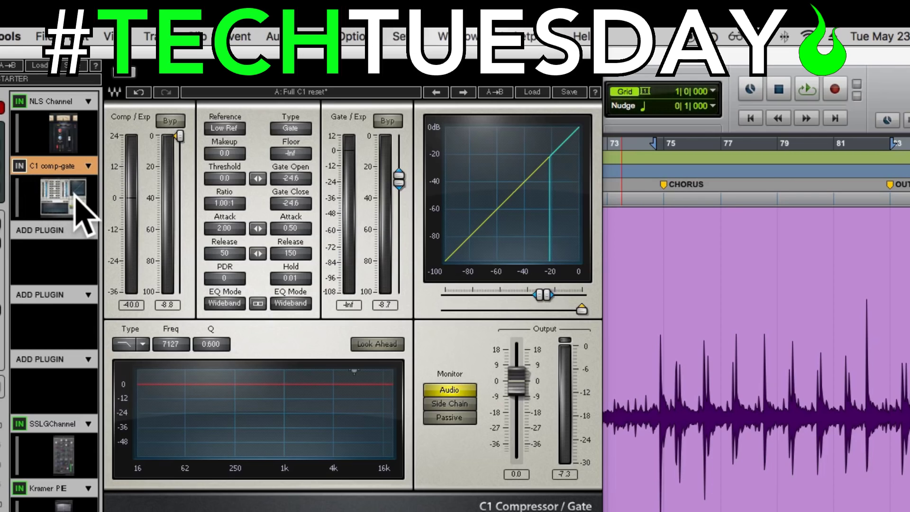
pyautogui.moveTo(58, 186); pyautogui.dragTo(54, 253)
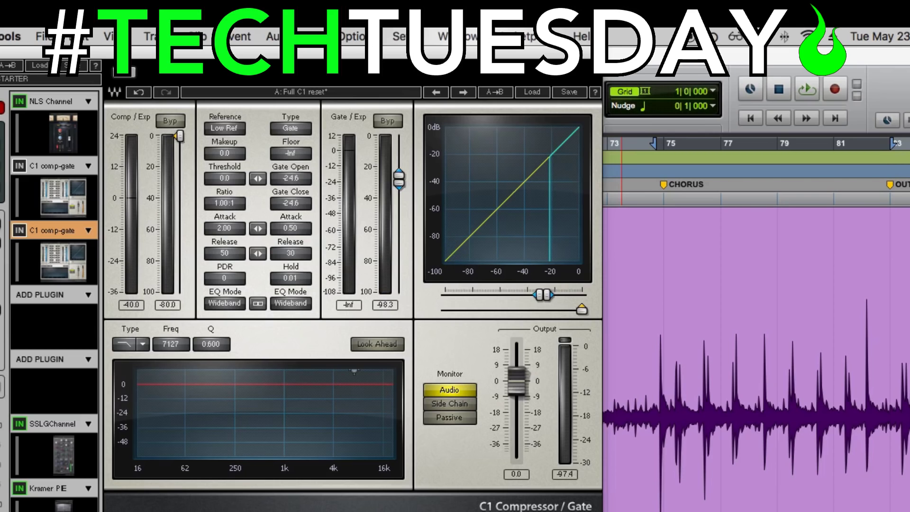
pyautogui.click(297, 254)
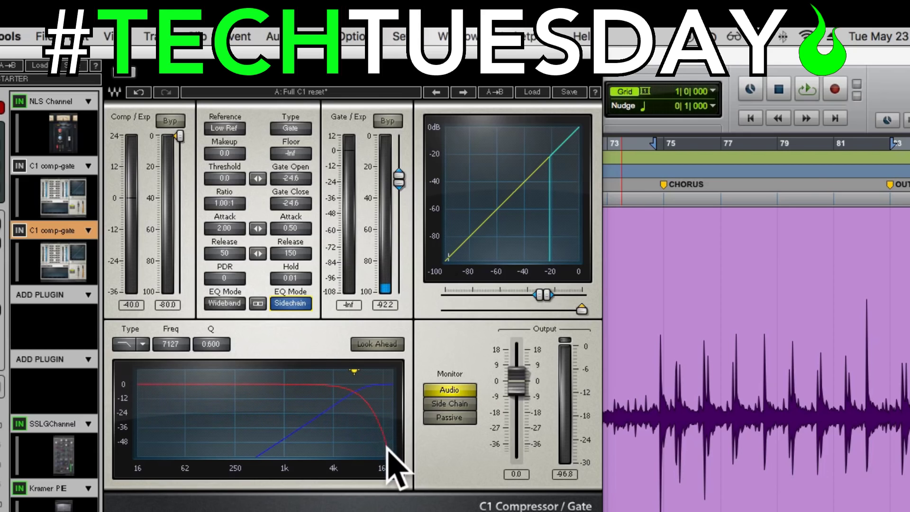
# Step: Monitor the side chain in Sidechain EQ mode and sweep the low-pass frequency to about 1206 and up to 2708 while the chorus plays
pyautogui.click(455, 404)
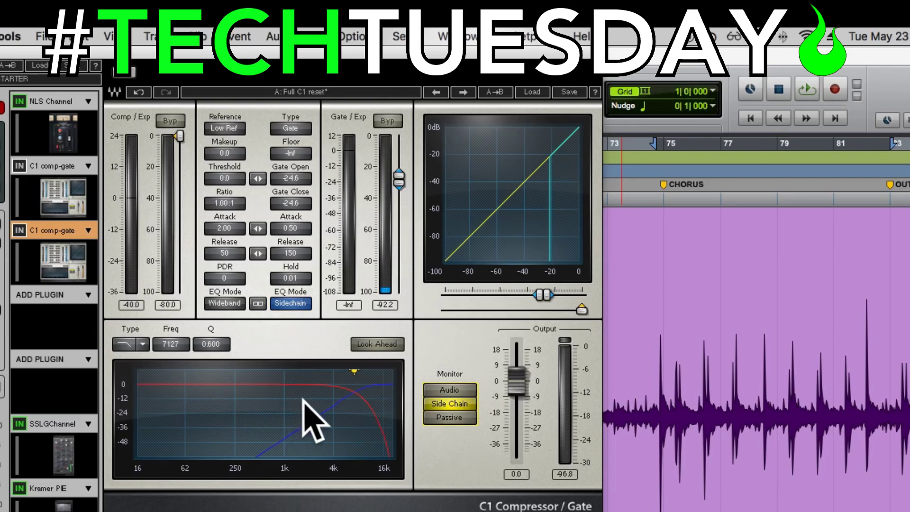
pyautogui.press('space')
pyautogui.moveTo(354, 372); pyautogui.dragTo(291, 372)
pyautogui.press('space')
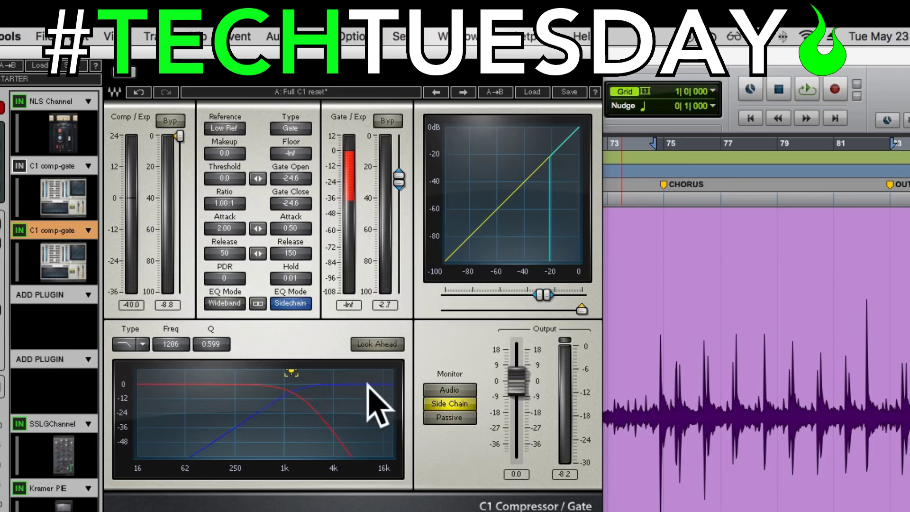
pyautogui.press('space')
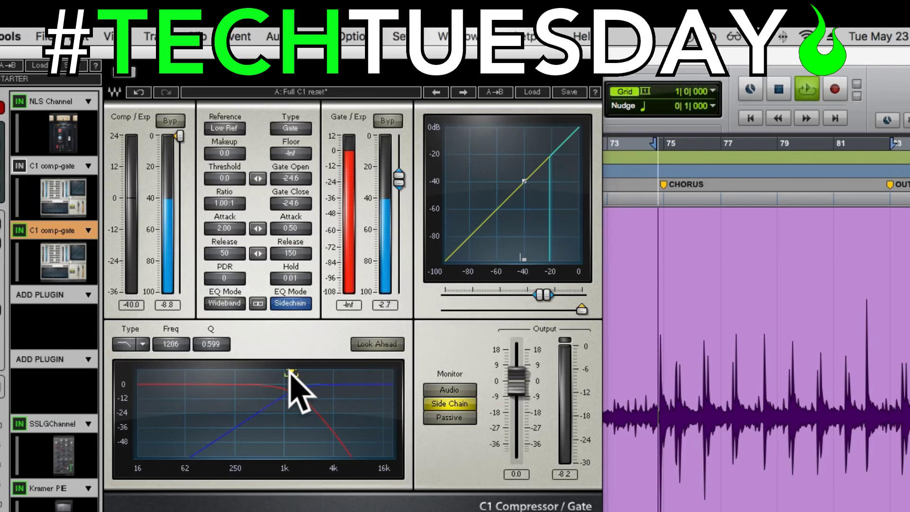
pyautogui.moveTo(292, 373); pyautogui.dragTo(320, 373)
pyautogui.press('space')
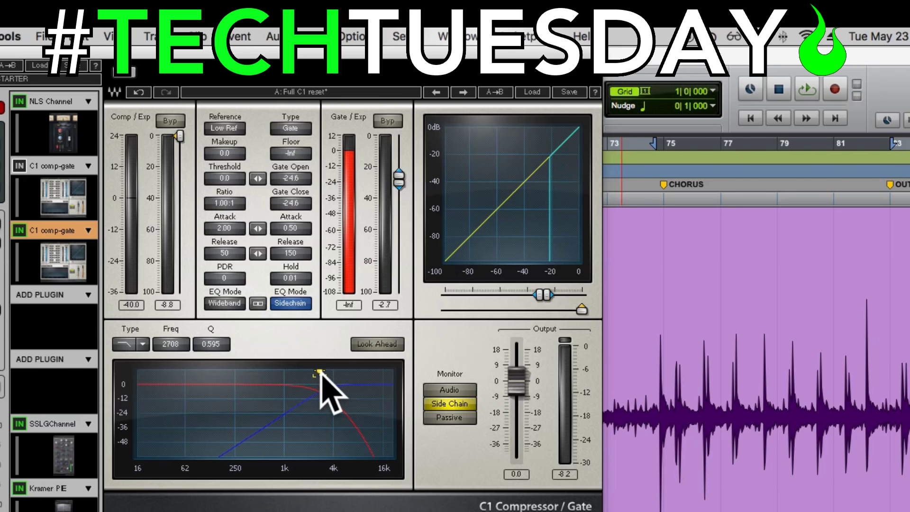
# Step: Lower the side-chain filter frequency to 391, switch it to high-pass, and play the chorus to hear the filtered signal
pyautogui.press('space')
pyautogui.moveTo(321, 373); pyautogui.dragTo(251, 373)
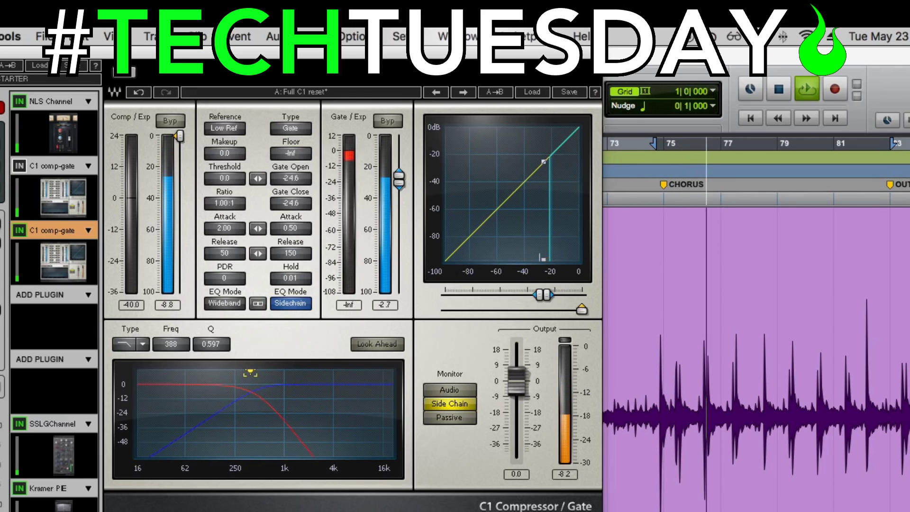
pyautogui.moveTo(250, 373)
pyautogui.mouseDown()
pyautogui.moveTo(283, 373)
pyautogui.moveTo(251, 374)
pyautogui.mouseUp()
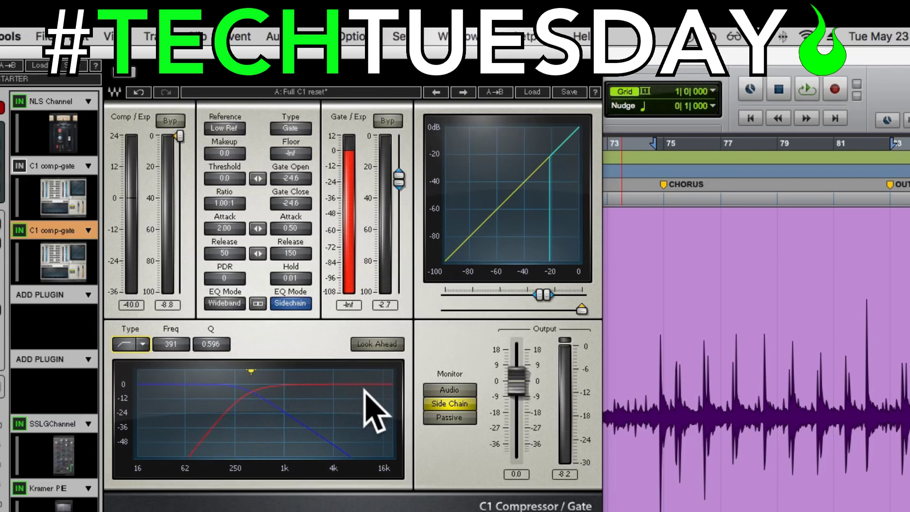
pyautogui.press('space')
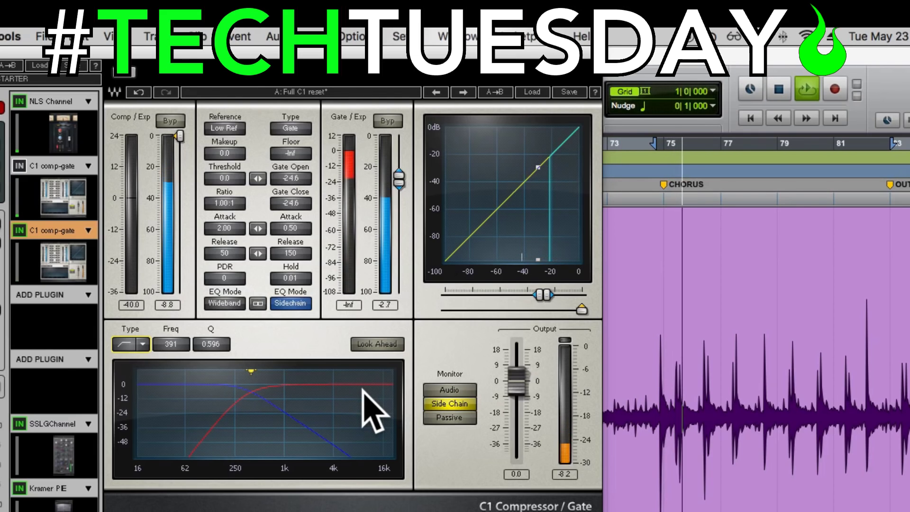
pyautogui.press('space')
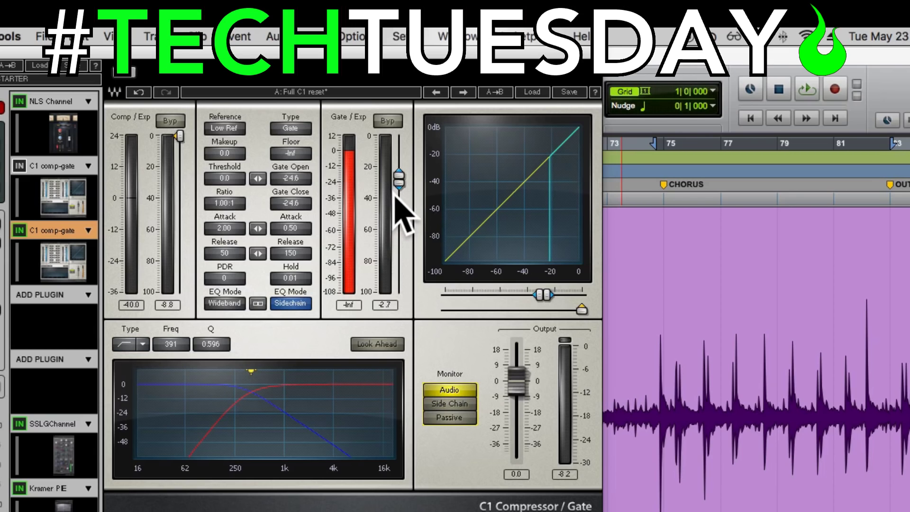
# Step: Return monitoring to Audio and move the gate open and close thresholds to -19.8 and down to -30.0 while the chorus plays
pyautogui.press('space')
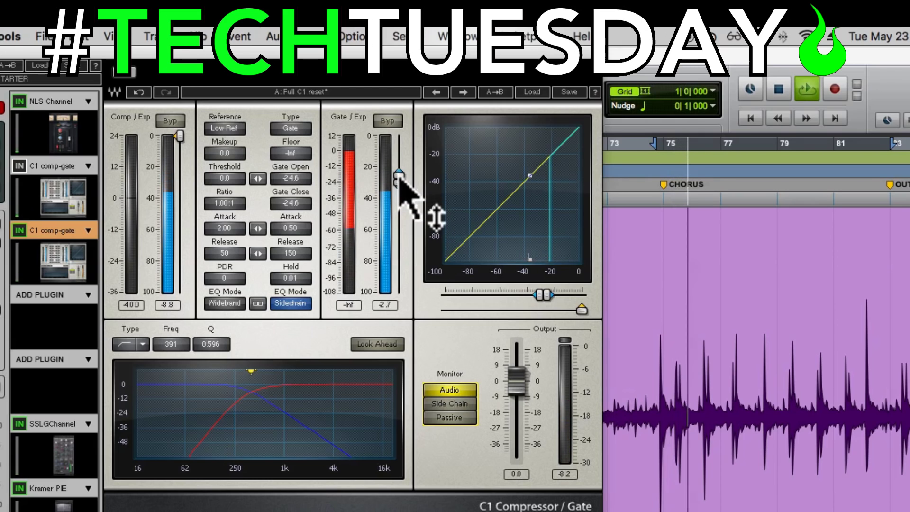
pyautogui.moveTo(400, 176); pyautogui.dragTo(400, 170)
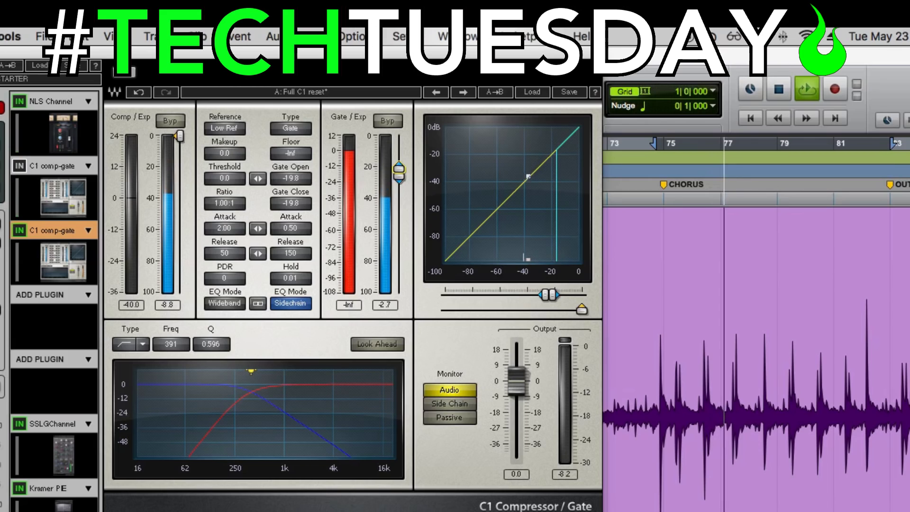
pyautogui.moveTo(400, 169); pyautogui.dragTo(400, 183)
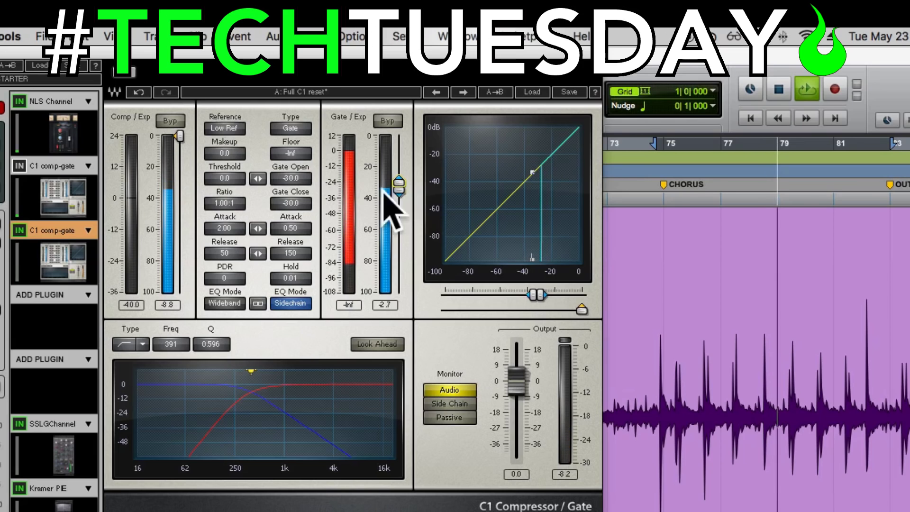
# Step: Shorten the gate's release to 30 and fine-tune its open and close thresholds to -30.5 during playback
pyautogui.moveTo(292, 253); pyautogui.dragTo(291, 273)
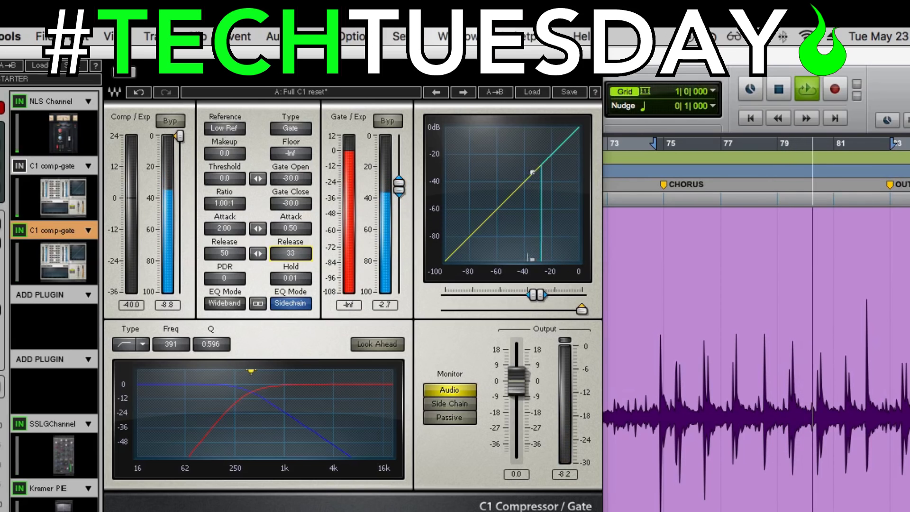
pyautogui.moveTo(292, 254); pyautogui.dragTo(291, 261)
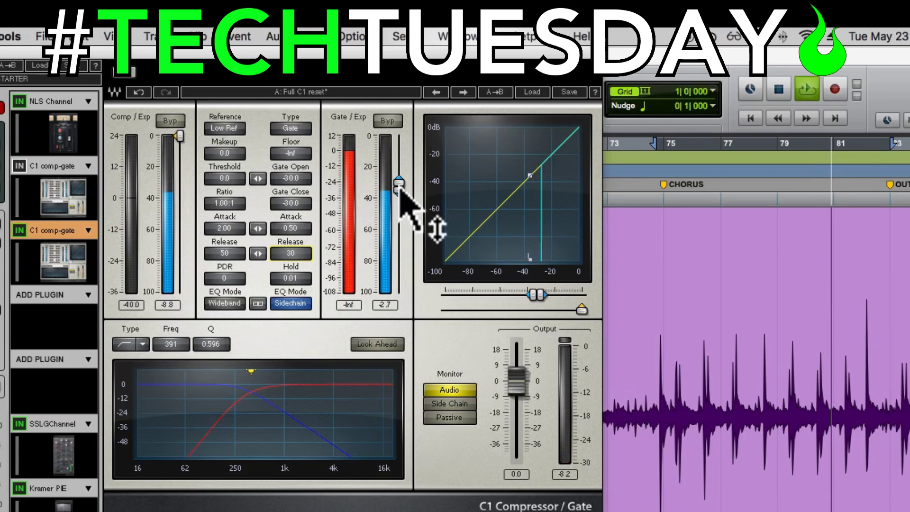
pyautogui.moveTo(399, 185); pyautogui.dragTo(400, 189)
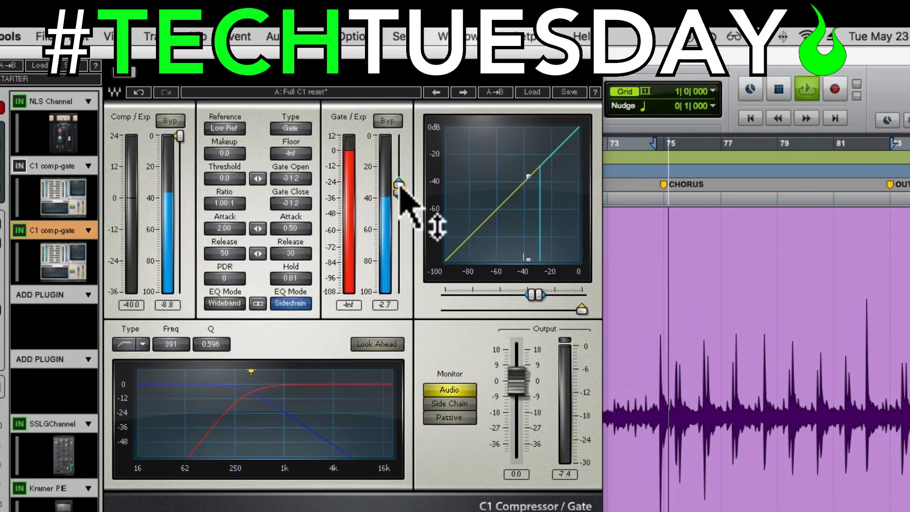
pyautogui.moveTo(400, 186); pyautogui.dragTo(400, 182)
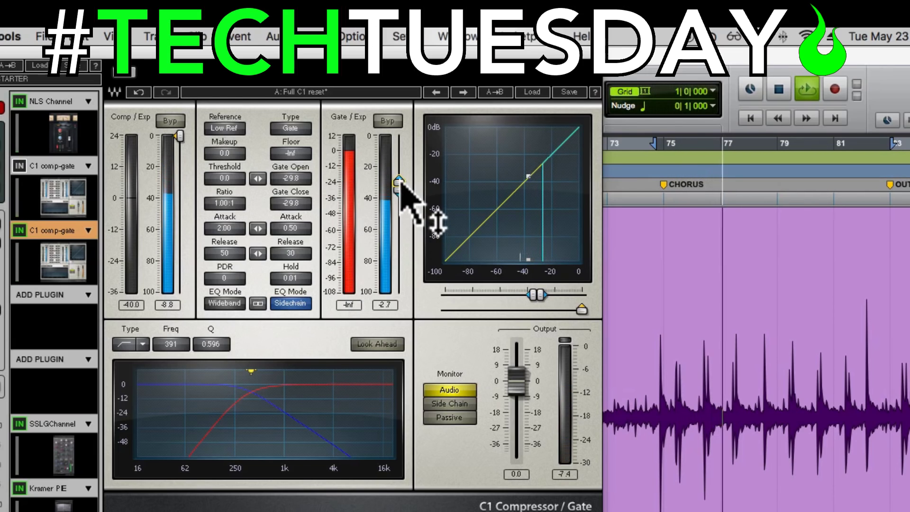
pyautogui.moveTo(401, 183); pyautogui.dragTo(400, 185)
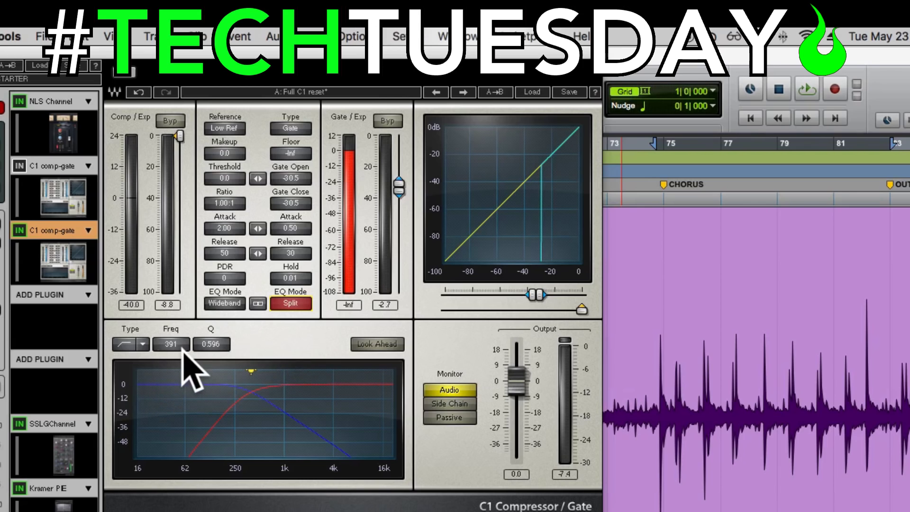
# Step: Audition the chorus with the gate in Split EQ mode and raise its open and close thresholds to -29.8
pyautogui.press('space')
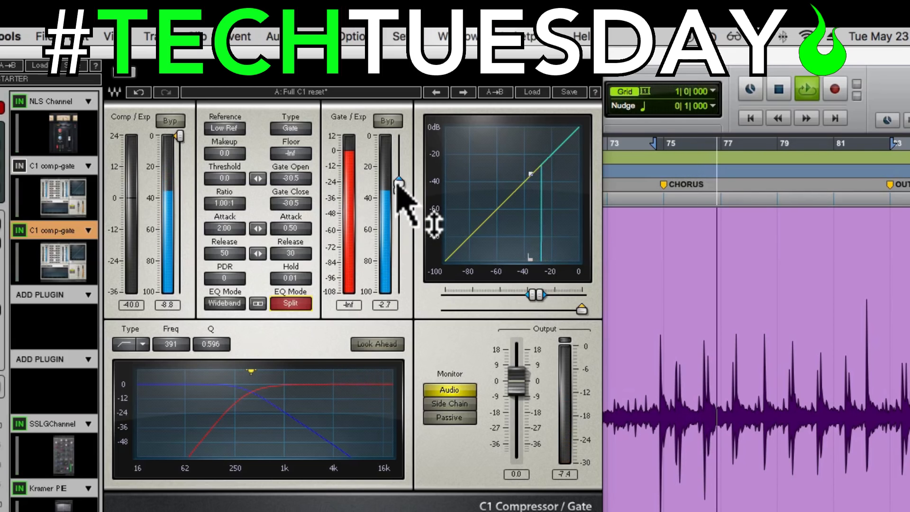
pyautogui.moveTo(399, 186); pyautogui.dragTo(399, 184)
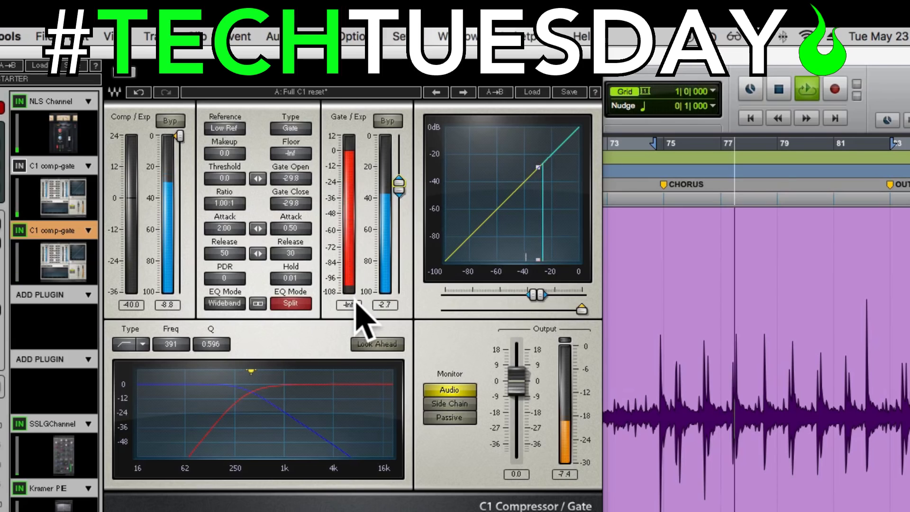
pyautogui.press('space')
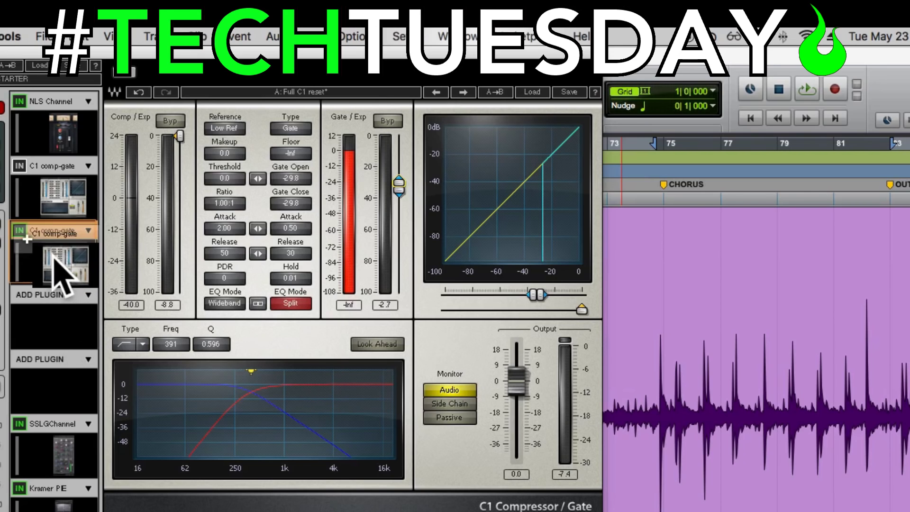
# Step: Duplicate the second C1 gate into the next empty slot in Wideband EQ mode and lower its thresholds to -31.2 while the chorus plays
pyautogui.moveTo(55, 256); pyautogui.dragTo(52, 325)
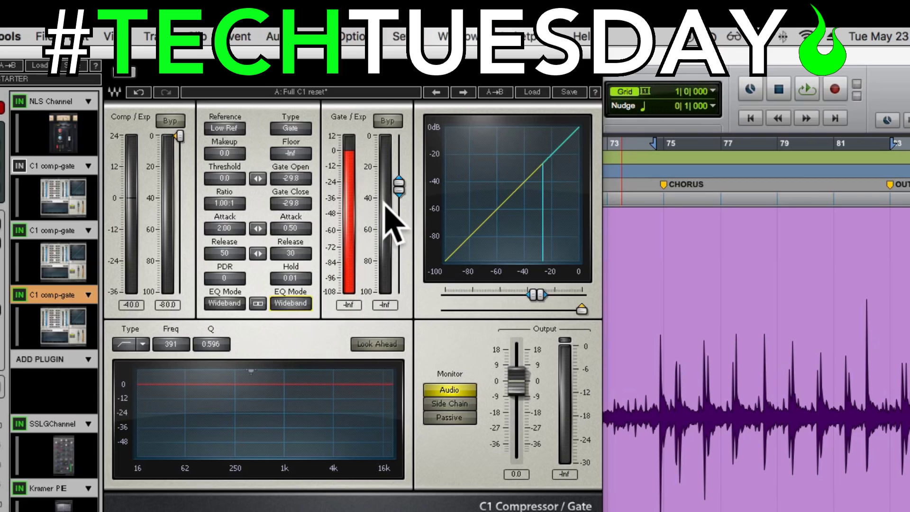
pyautogui.press('space')
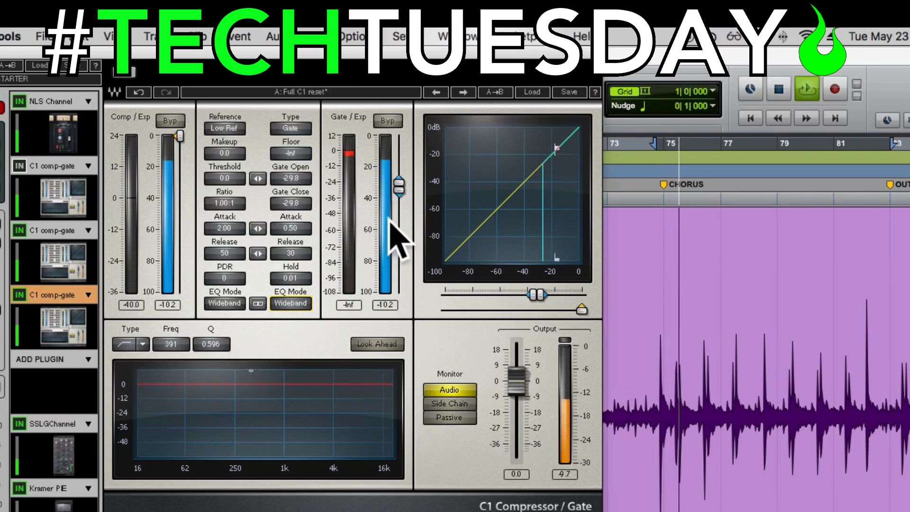
pyautogui.moveTo(399, 183); pyautogui.dragTo(399, 185)
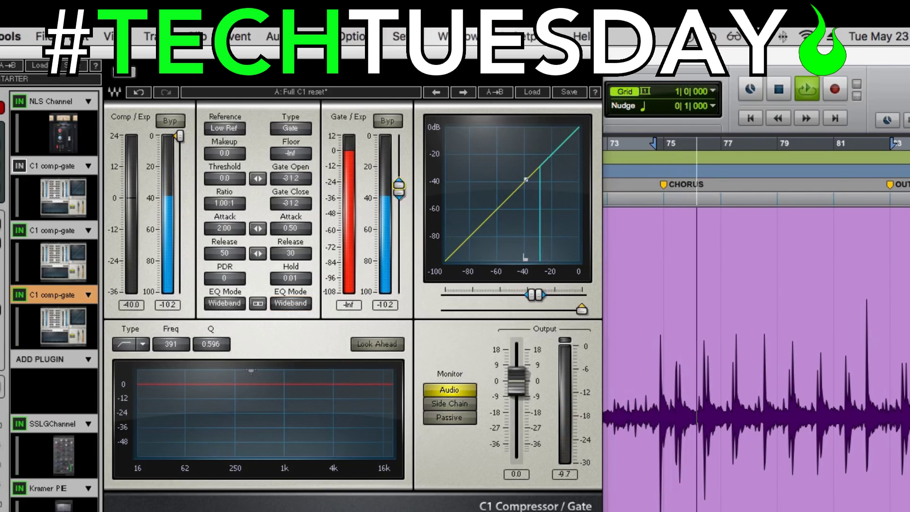
pyautogui.press('space')
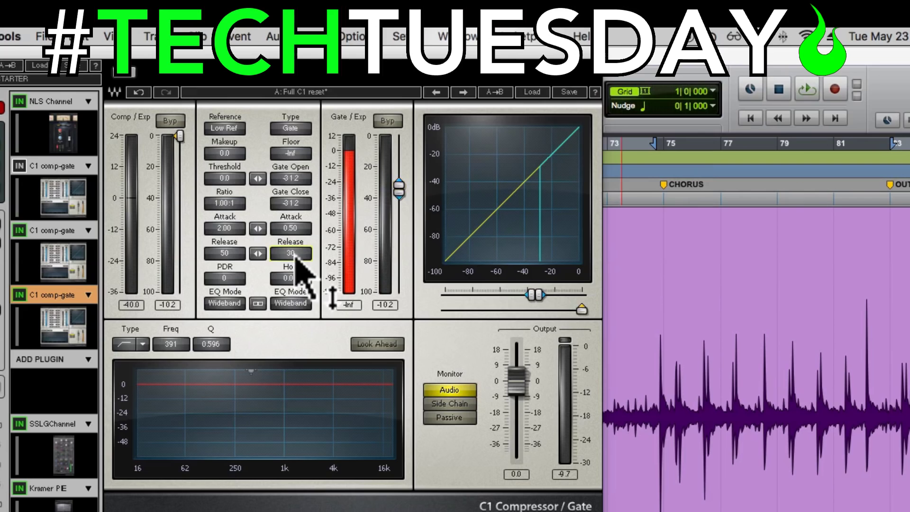
# Step: Set the third gate's release to 150 and raise its open and close thresholds to -28.0 while auditioning the chorus
pyautogui.click(294, 253)
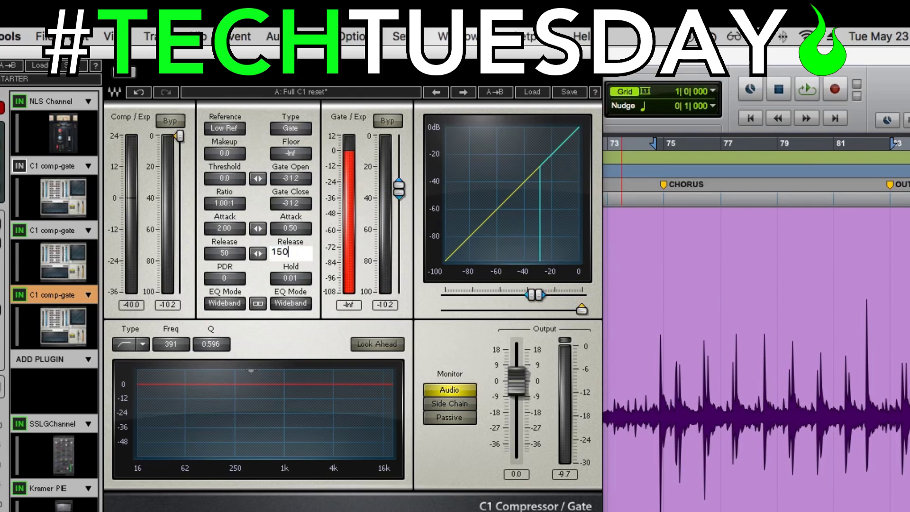
pyautogui.press('space')
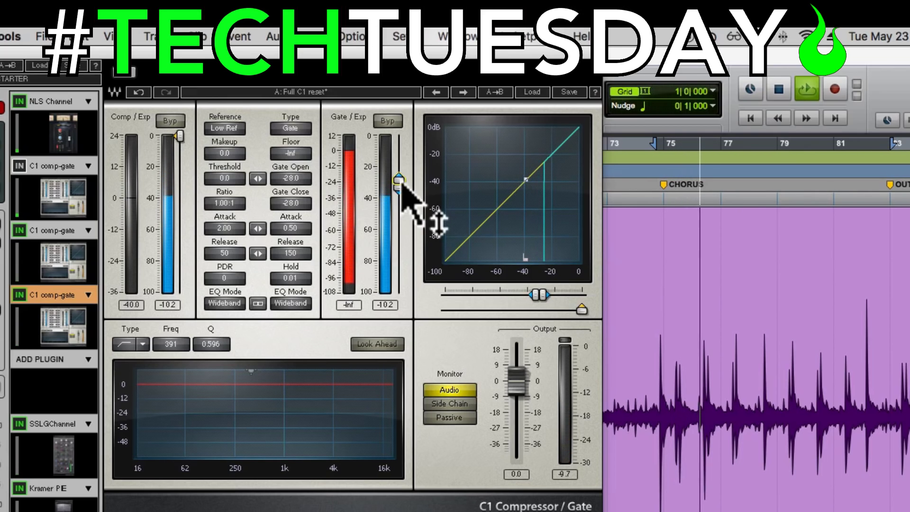
pyautogui.moveTo(399, 189); pyautogui.dragTo(402, 182)
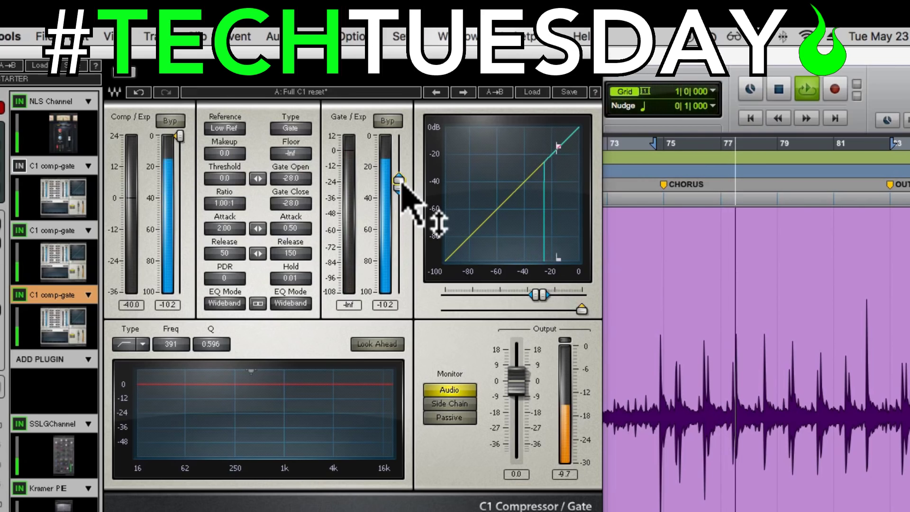
pyautogui.press('space')
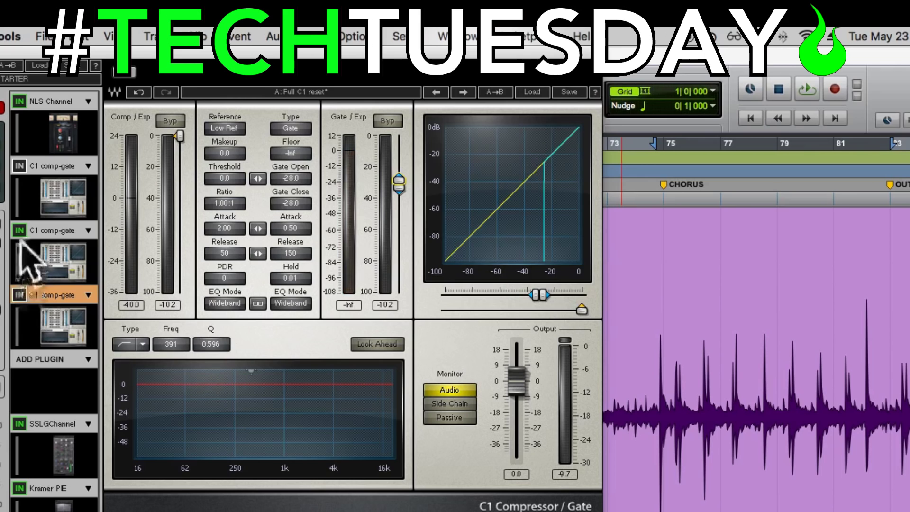
# Step: Audition the chorus with only the first C1 gate active and nudge the third gate's thresholds to -27.4
pyautogui.click(20, 166)
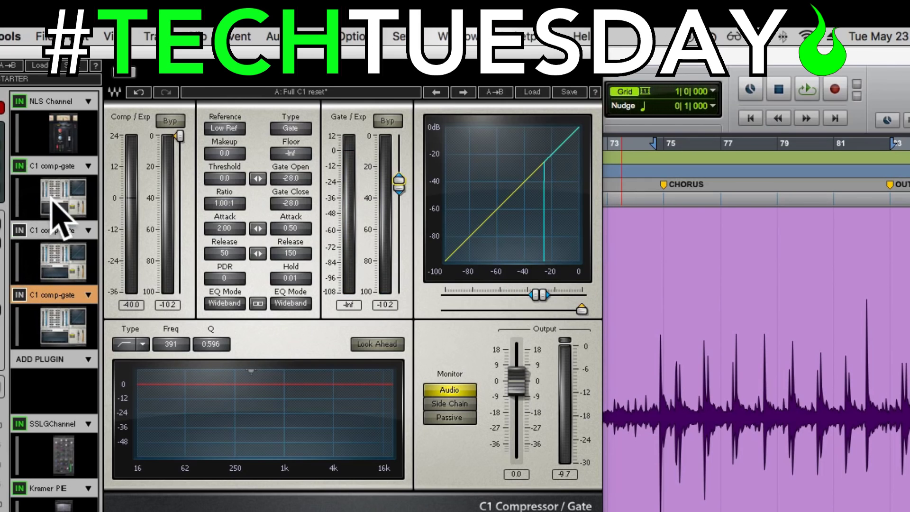
pyautogui.press('space')
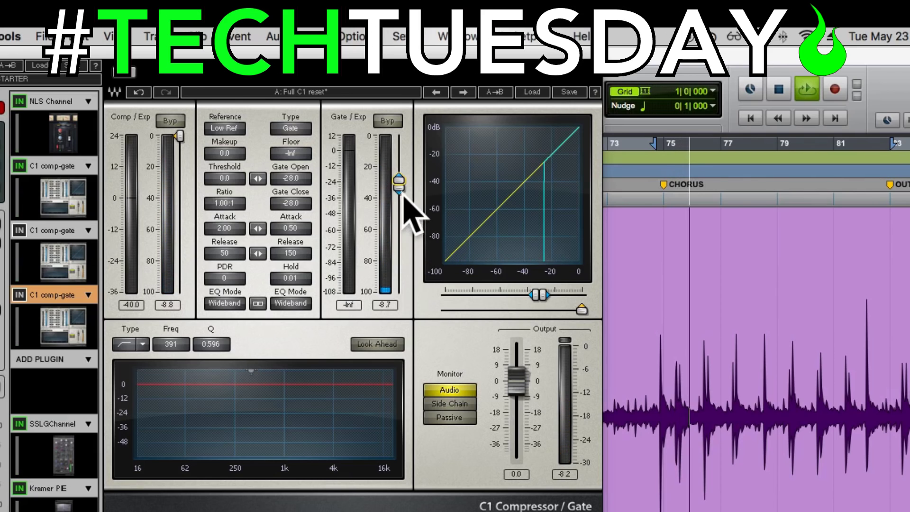
pyautogui.moveTo(399, 188); pyautogui.dragTo(399, 181)
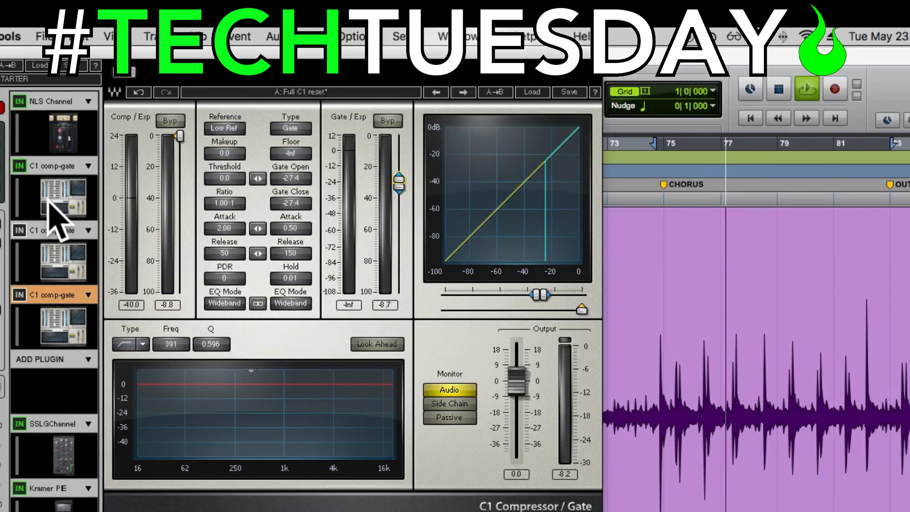
pyautogui.press('space')
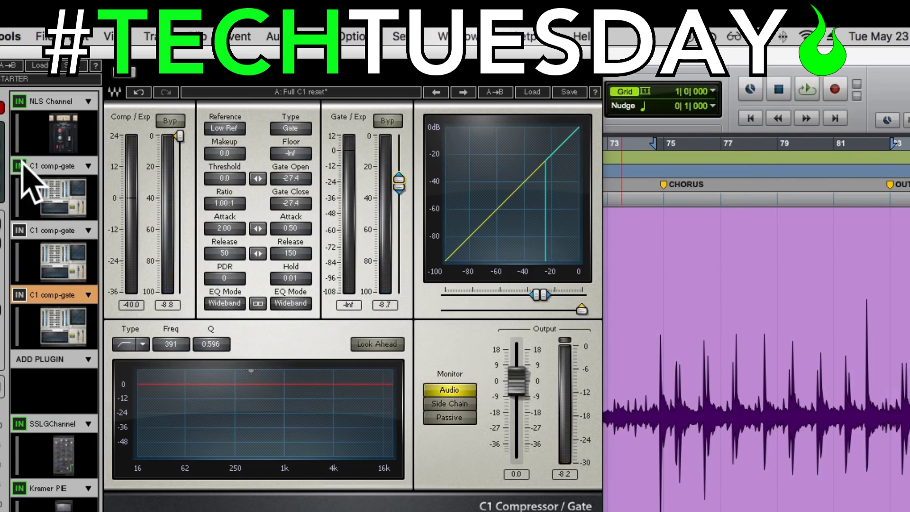
# Step: Bypass the first C1 gate, activate the second and third gates together, and audition the chorus through them twice
pyautogui.click(19, 231)
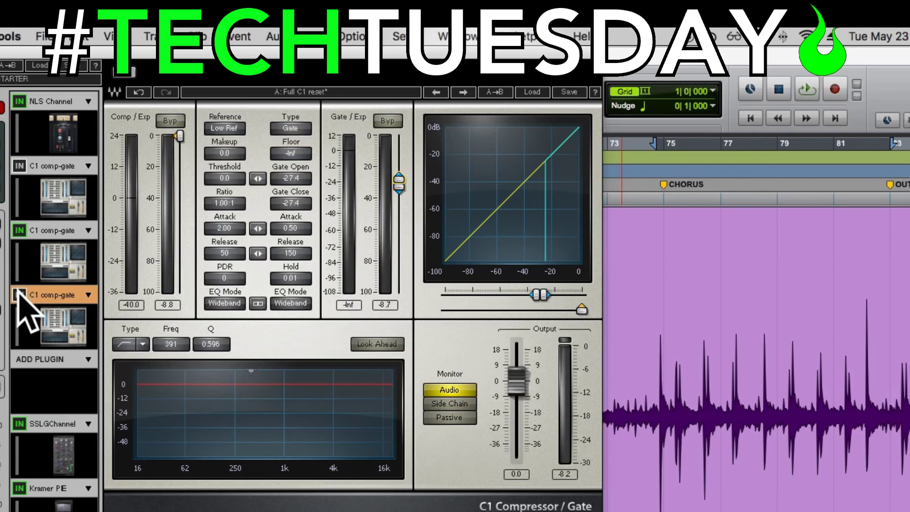
pyautogui.click(19, 295)
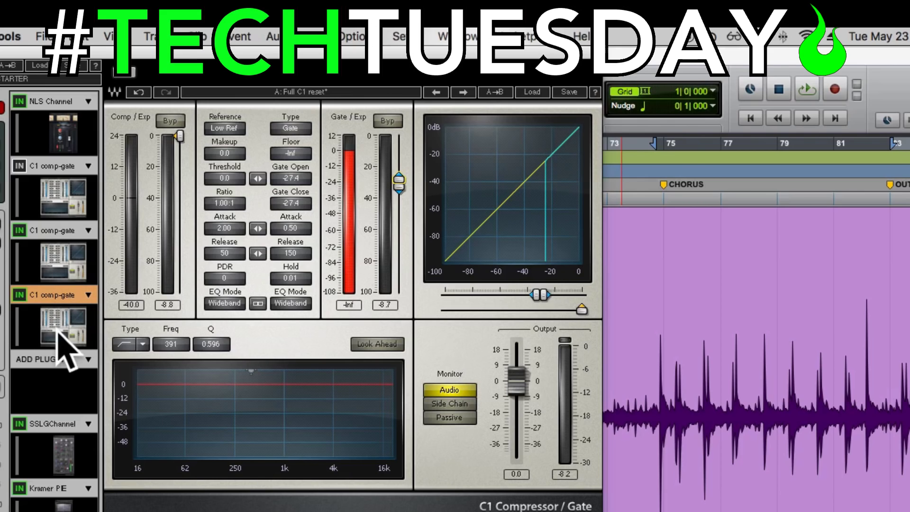
pyautogui.press('space')
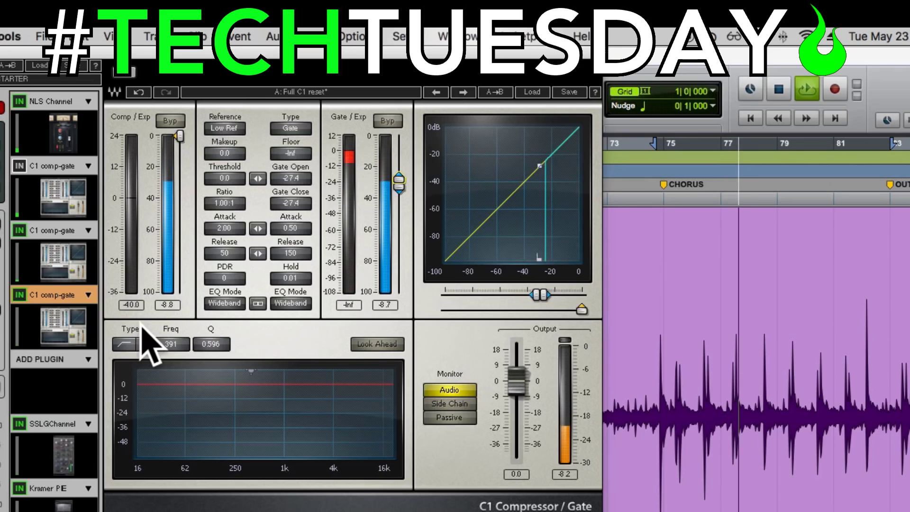
pyautogui.press('space')
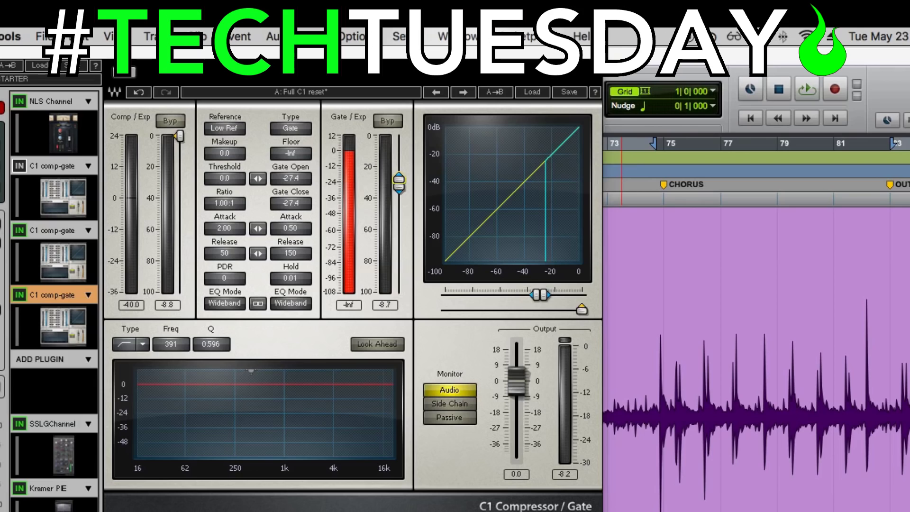
pyautogui.press('space')
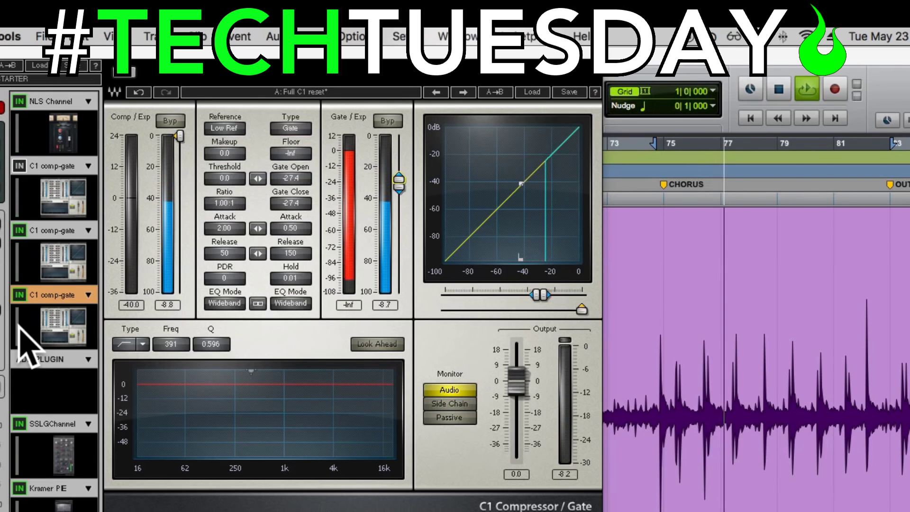
pyautogui.press('space')
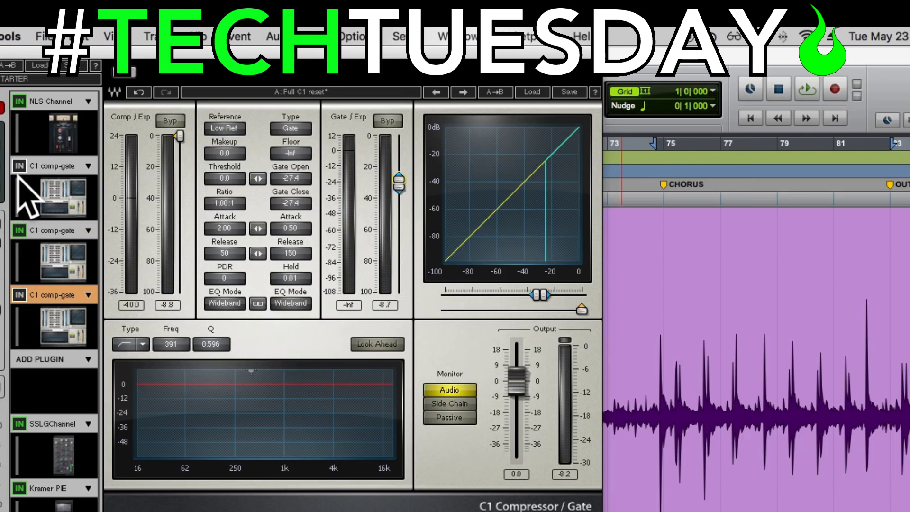
# Step: Compare the chorus with only the first C1 gate active against the second and third gates active together
pyautogui.click(19, 231)
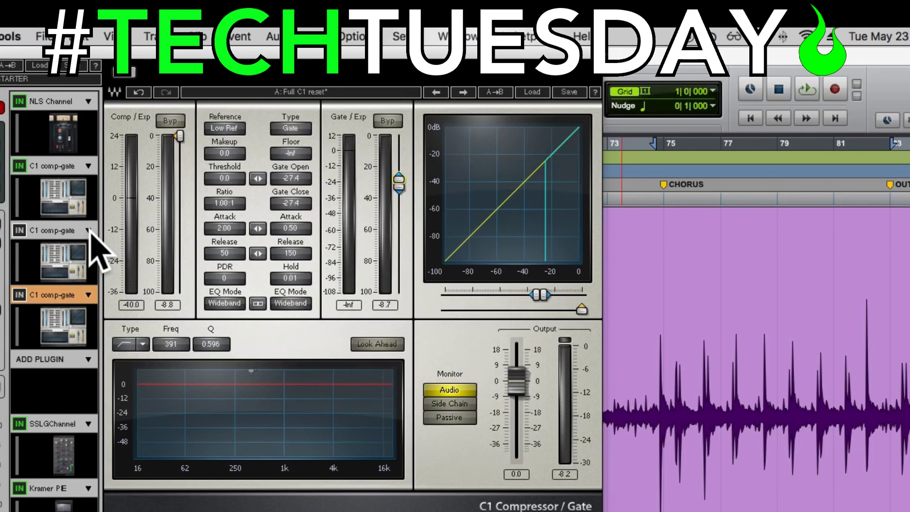
pyautogui.press('space')
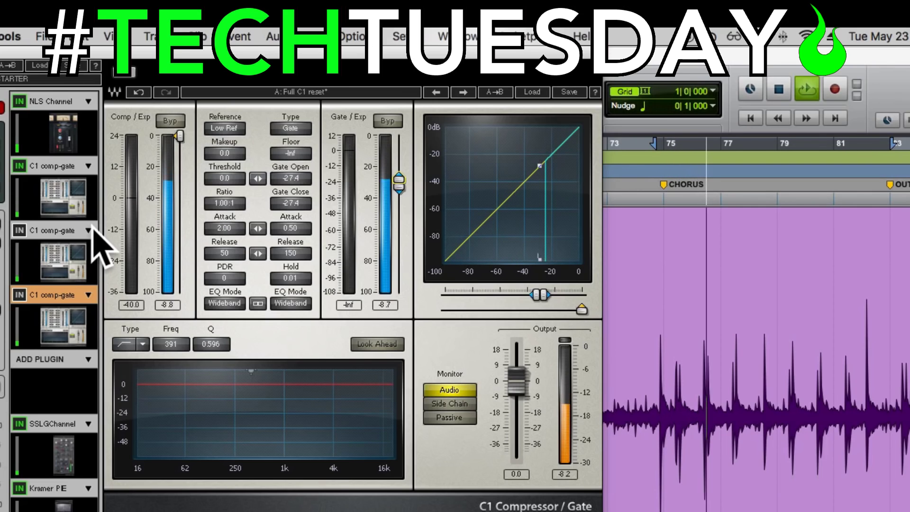
pyautogui.press('space')
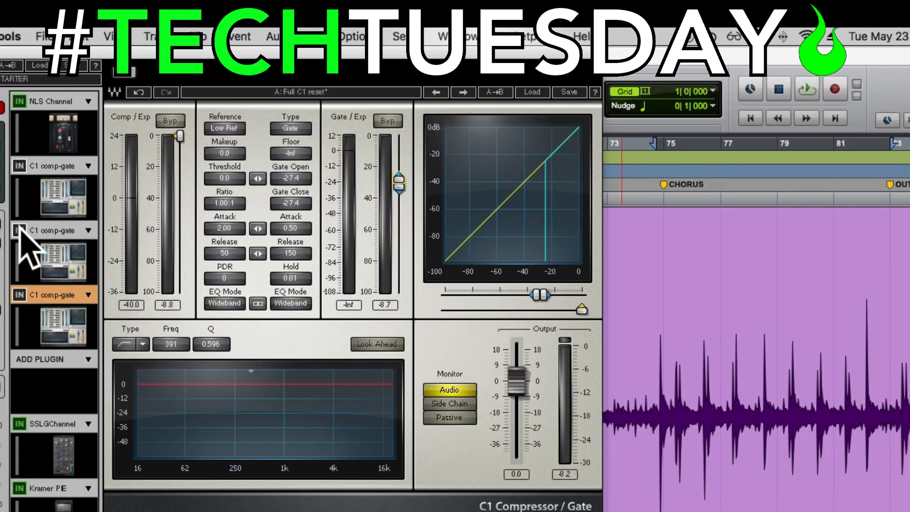
pyautogui.press('space')
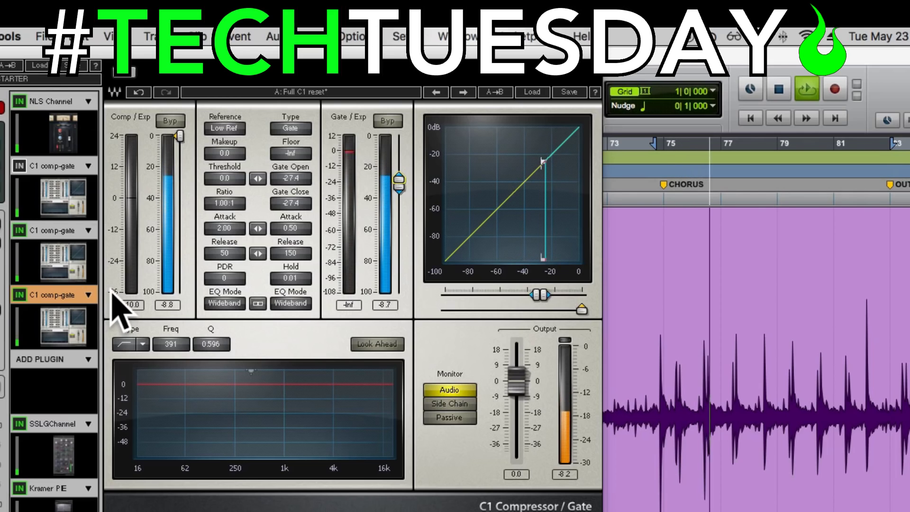
pyautogui.press('space')
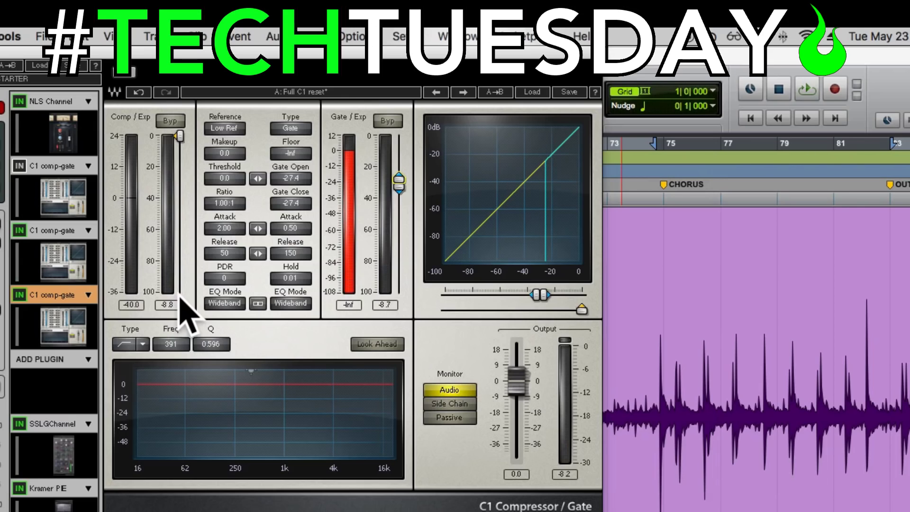